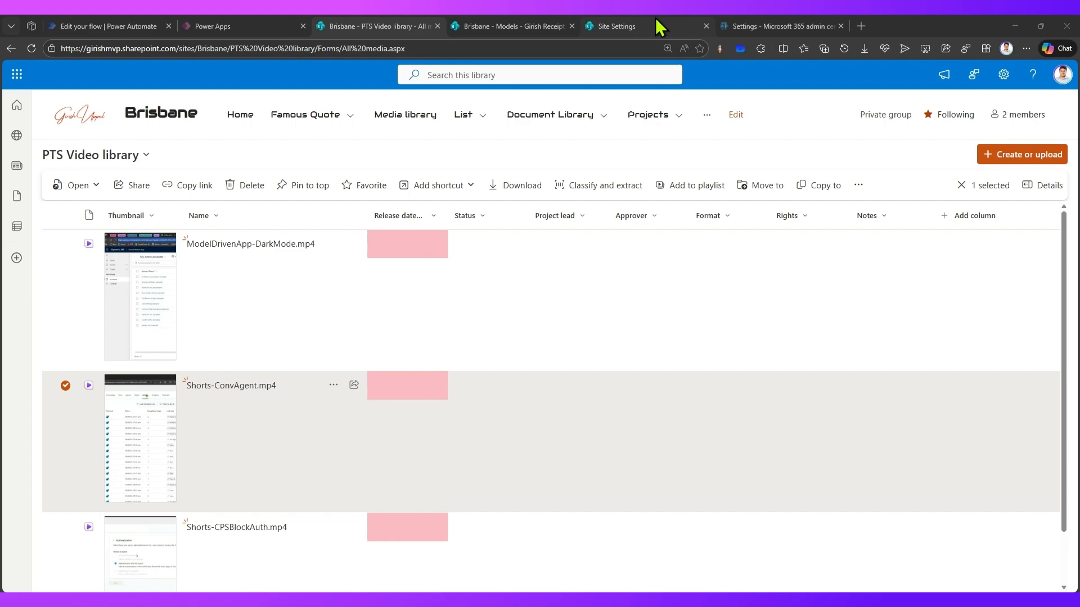
# Step: Switch to the Microsoft 365 admin center and open Pay-as-you-go services in the Org settings
pyautogui.click(784, 28)
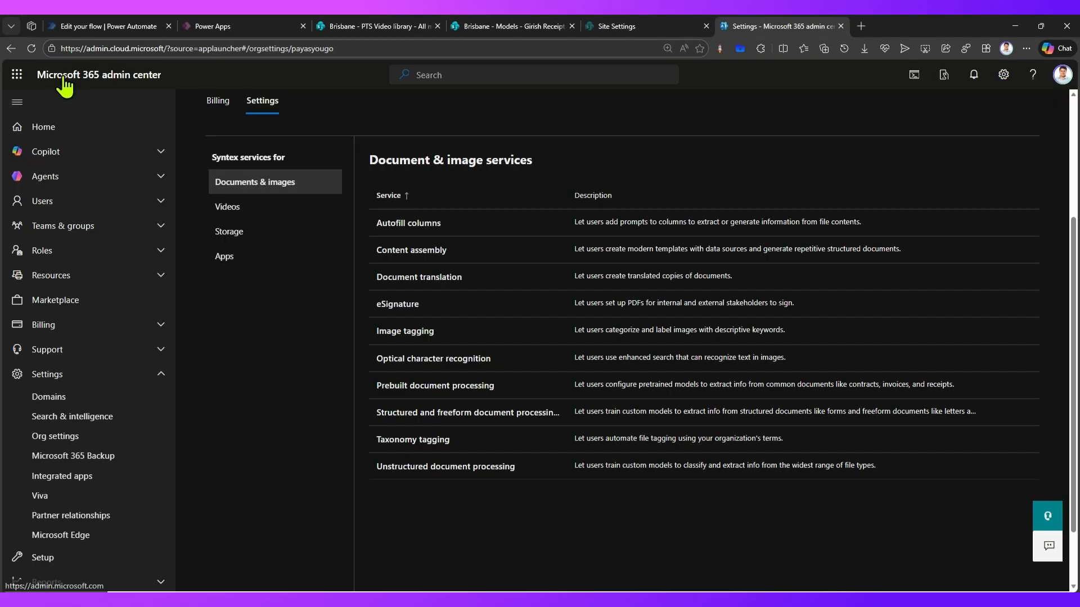
pyautogui.click(65, 134)
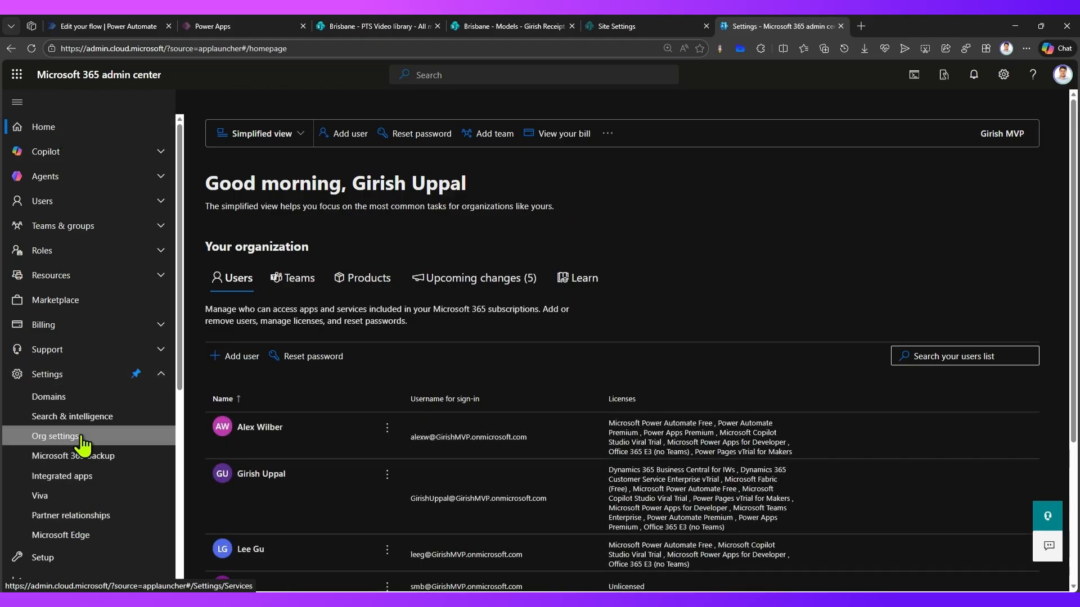
pyautogui.click(105, 438)
pyautogui.scroll(-10, 336, 439)
pyautogui.scroll(-4, 335, 447)
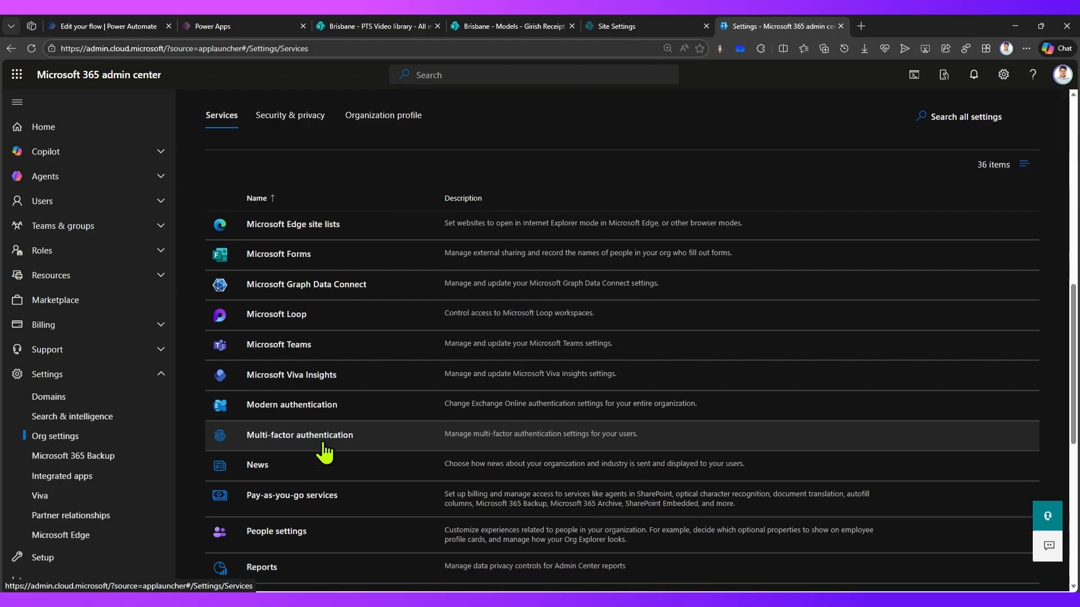
pyautogui.click(320, 330)
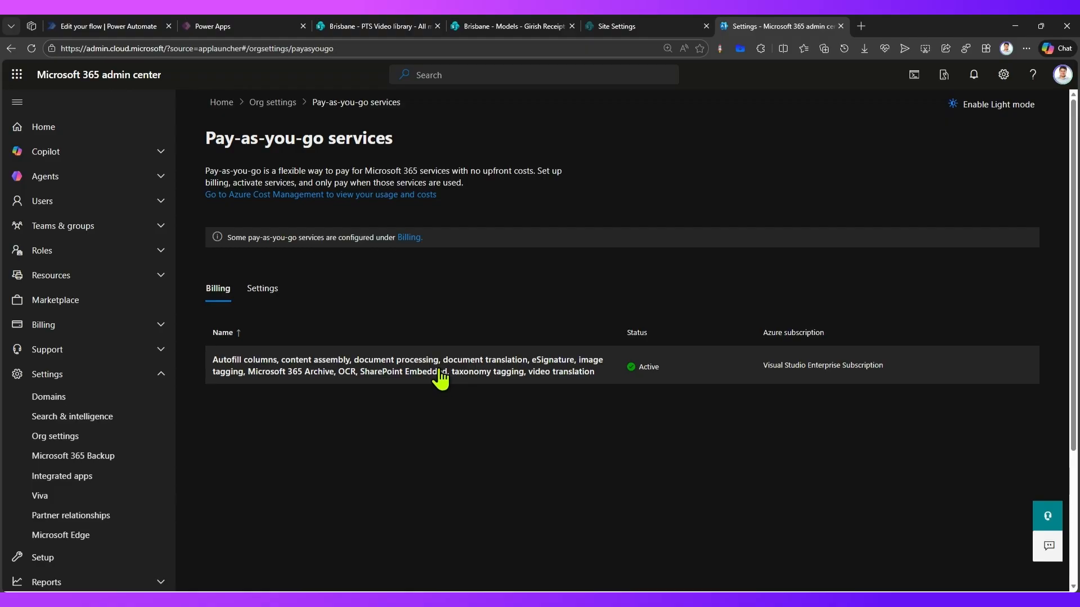
# Step: Review the pay-as-you-go billing setup and the Syntex services offered for documents and images, videos, storage and apps
pyautogui.click(435, 375)
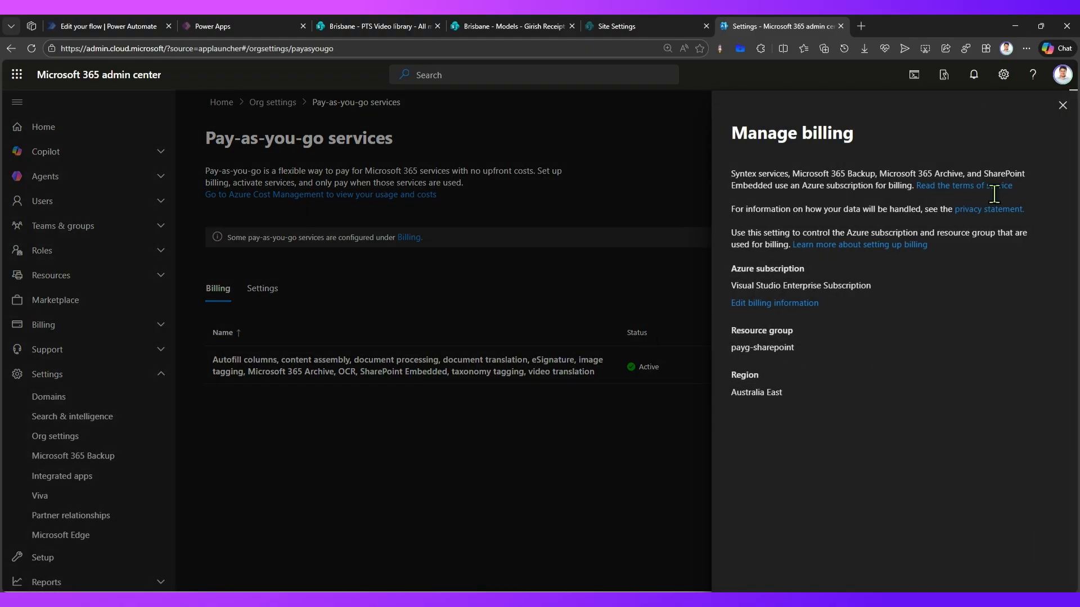
pyautogui.click(1060, 107)
pyautogui.click(259, 287)
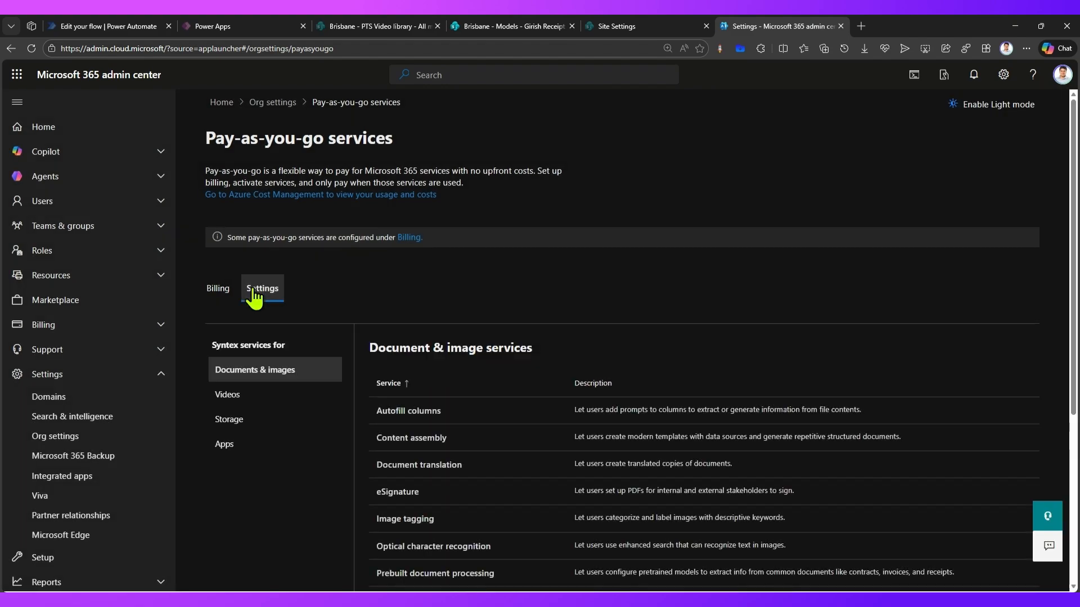
pyautogui.click(257, 397)
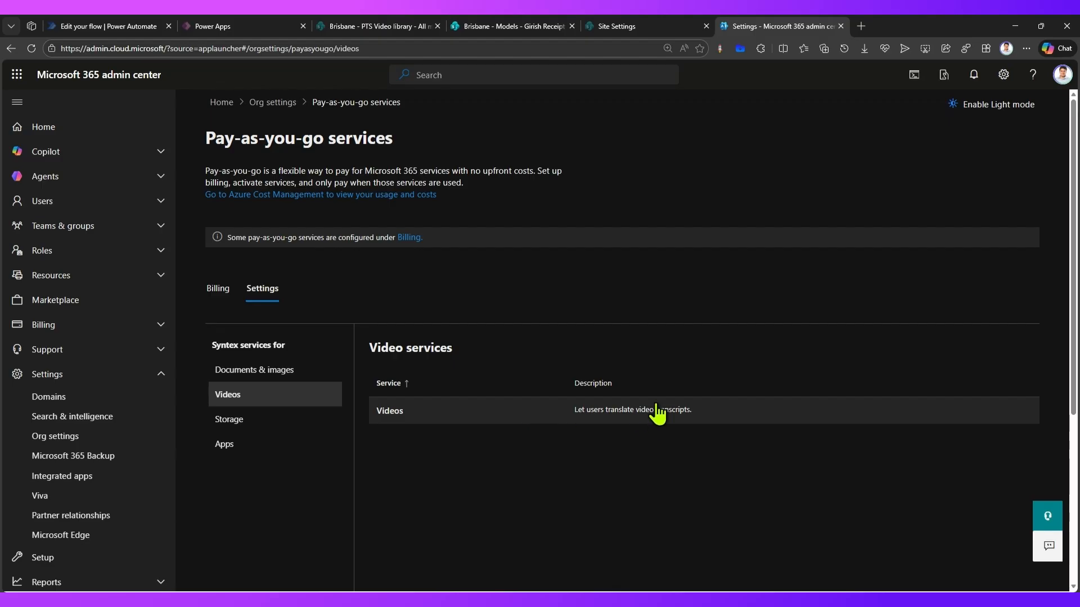
pyautogui.click(268, 378)
pyautogui.scroll(-3, 610, 393)
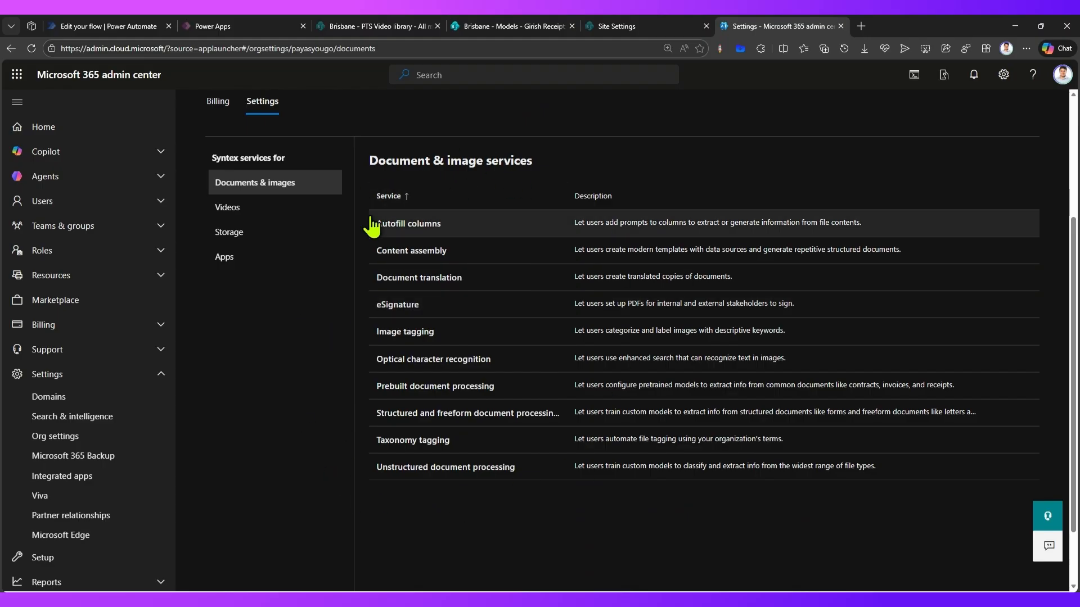
pyautogui.click(250, 233)
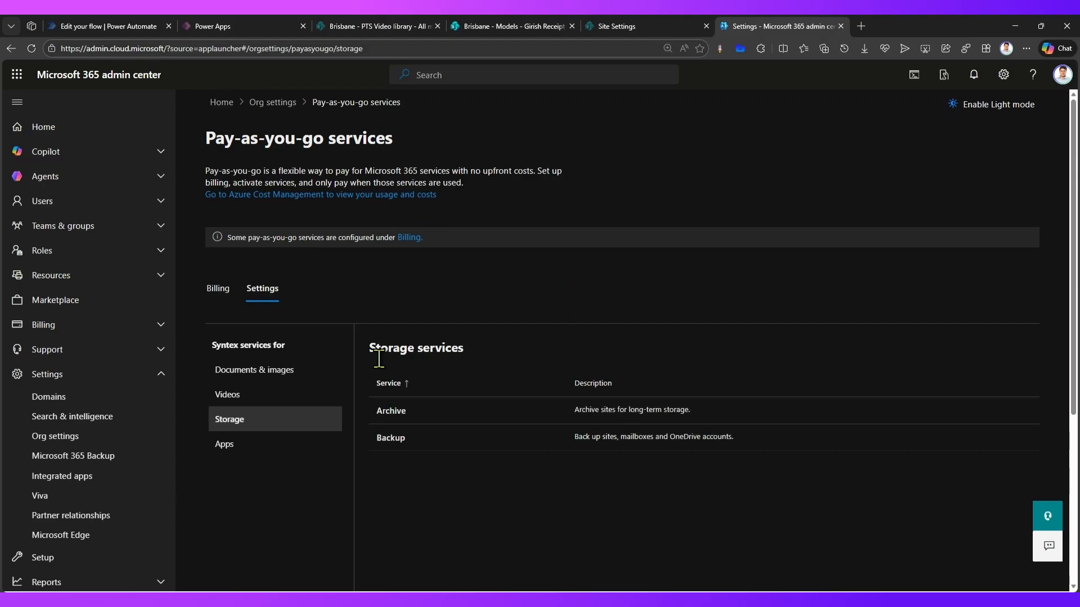
pyautogui.click(263, 446)
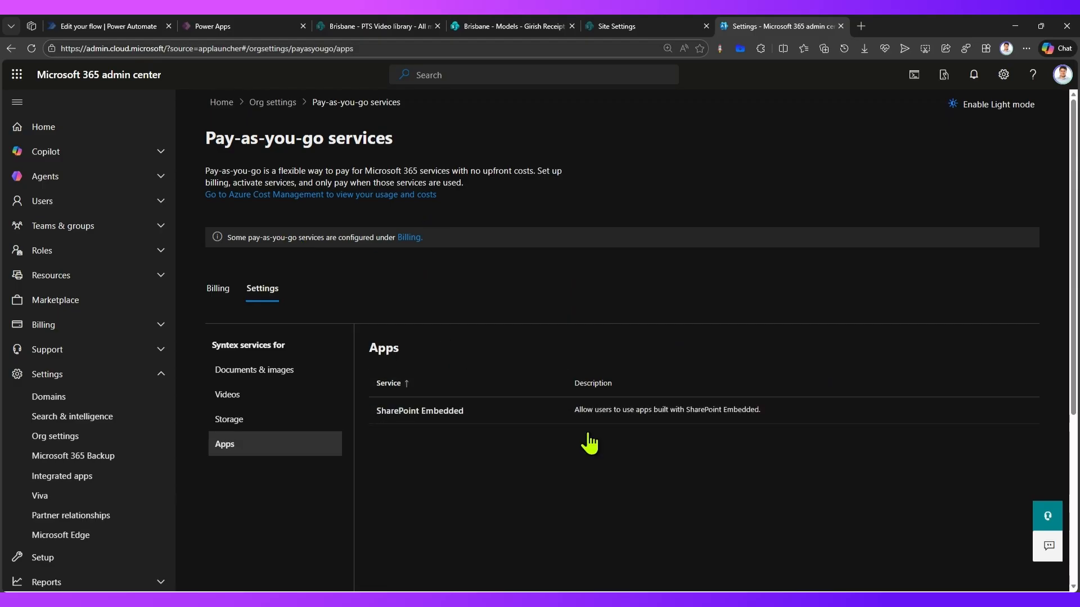
# Step: Open the Videos service and check the description and status of video translations
pyautogui.click(257, 395)
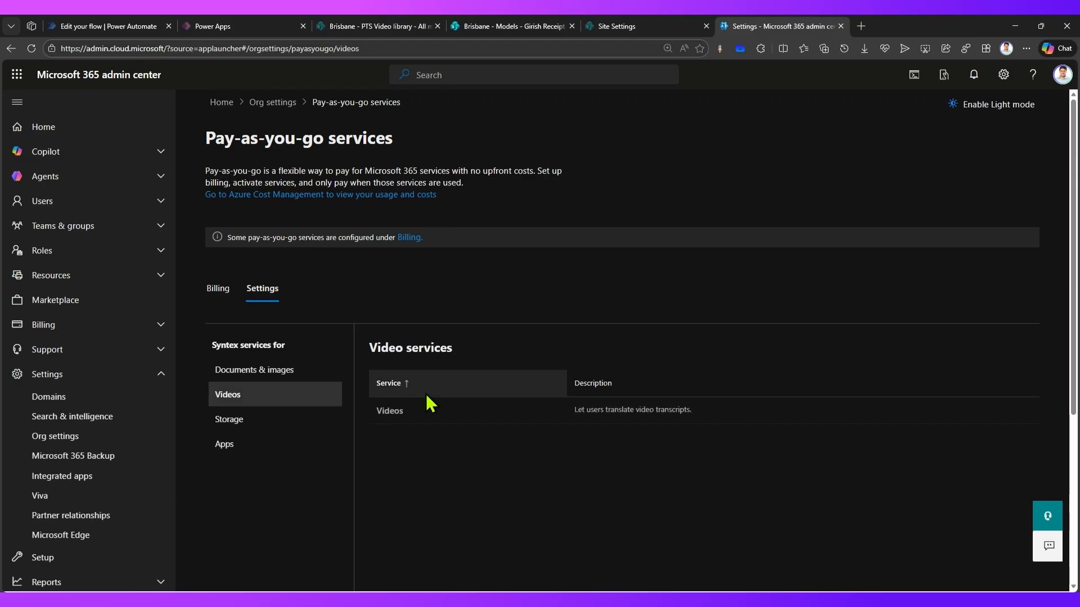
pyautogui.click(396, 413)
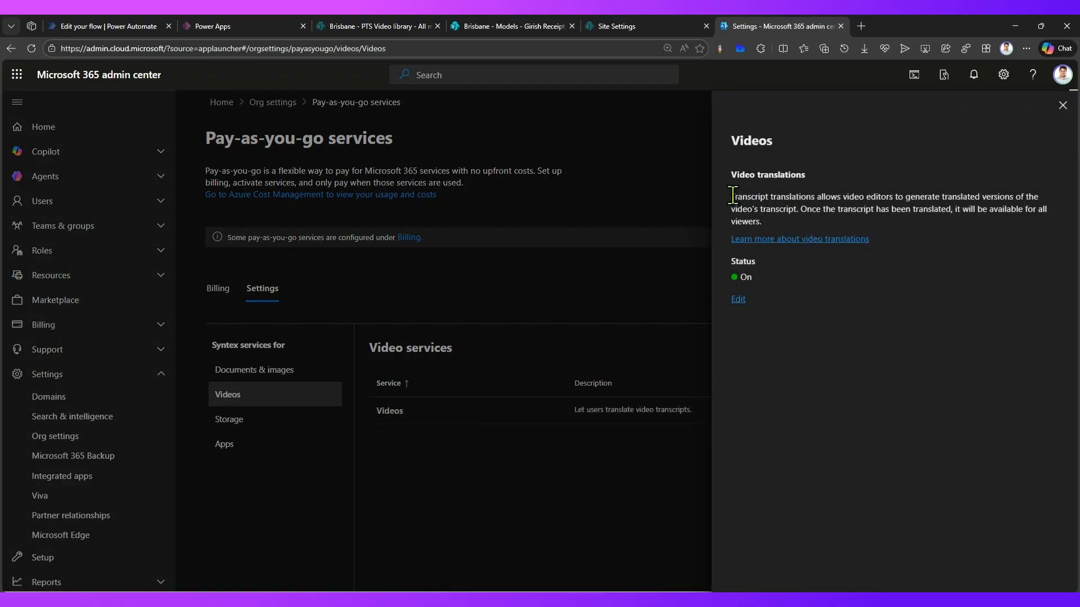
pyautogui.moveTo(733, 195); pyautogui.dragTo(803, 228)
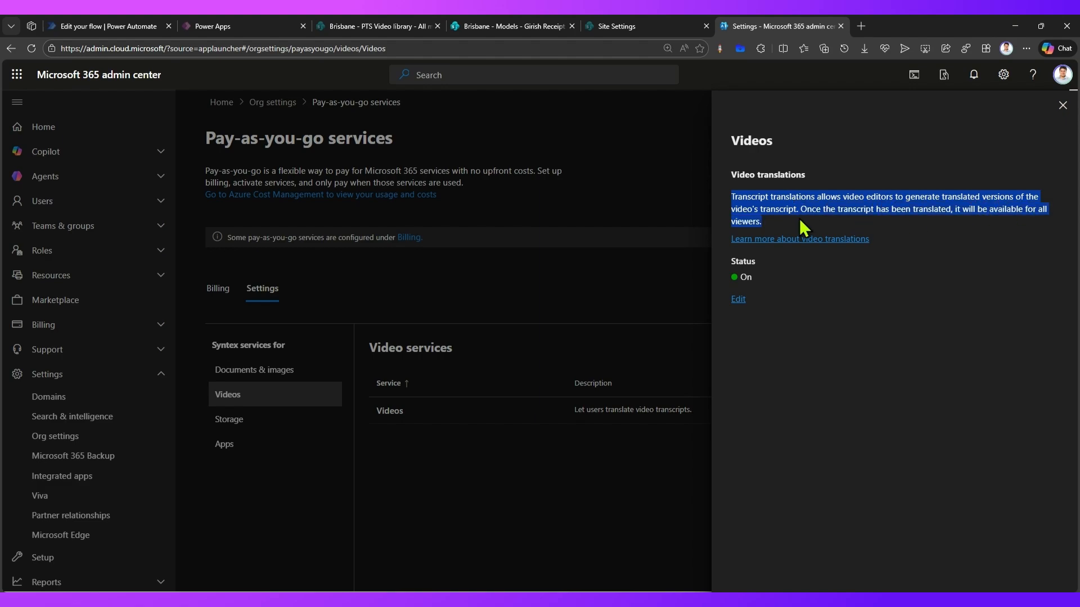
pyautogui.click(745, 319)
pyautogui.click(737, 299)
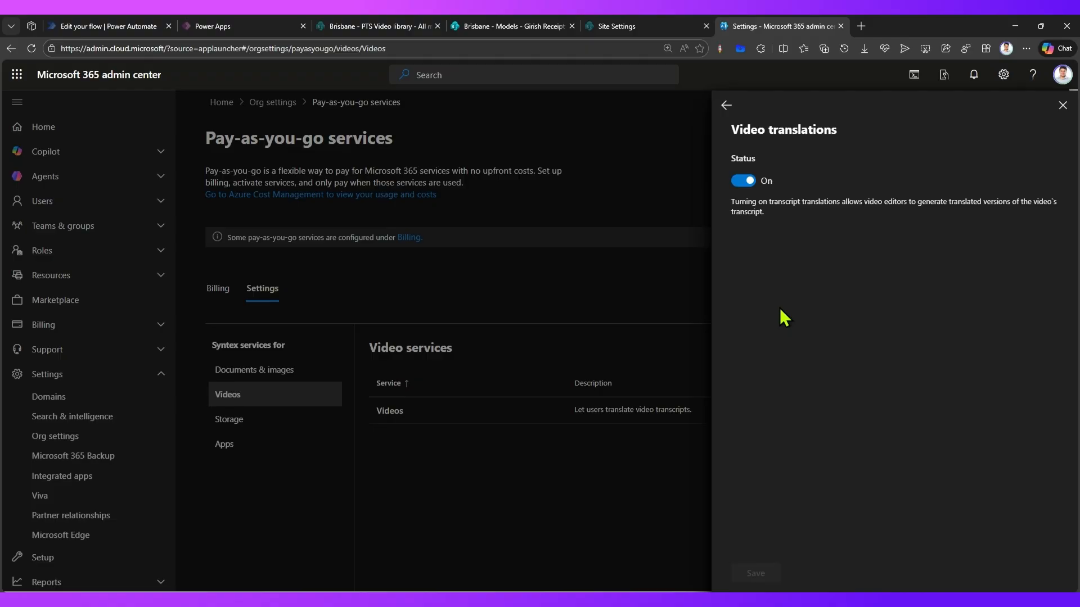
pyautogui.click(725, 107)
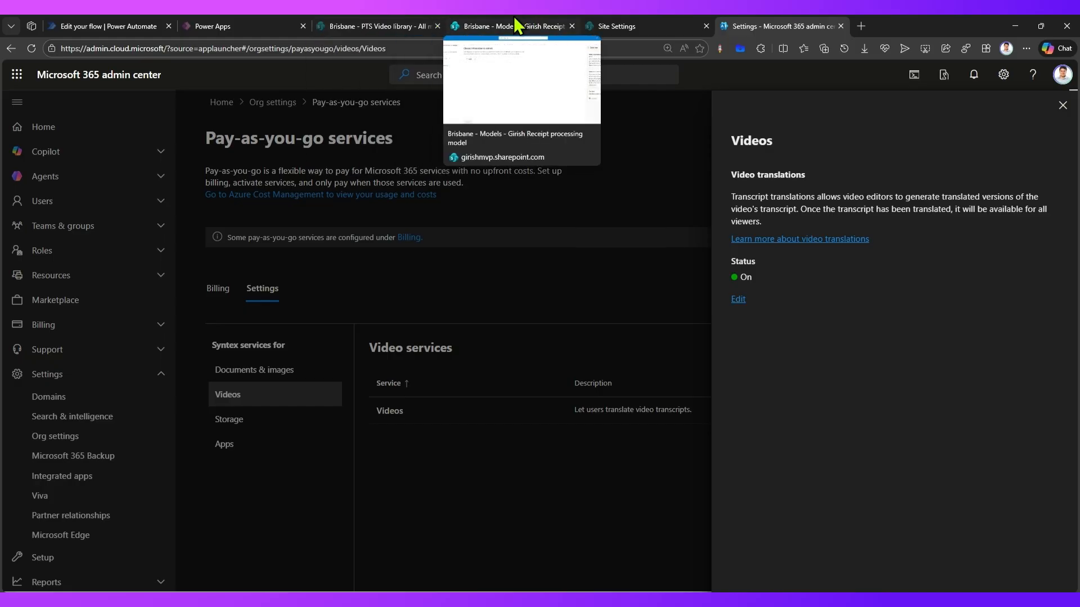
# Step: Switch back to the PTS Video library in SharePoint and open ModelDrivenApp-DarkMode.mp4
pyautogui.click(387, 20)
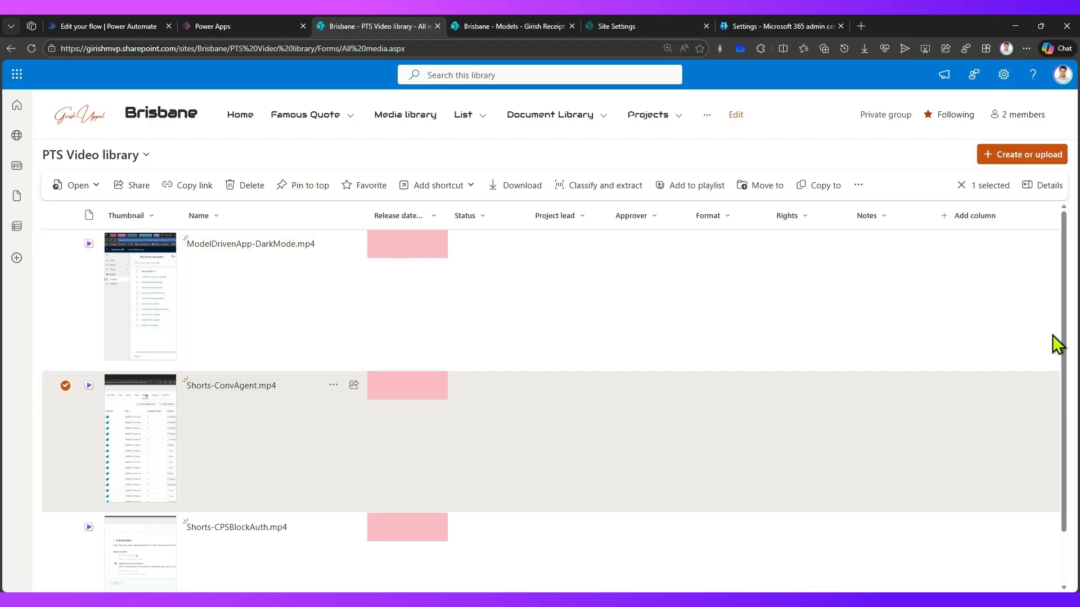
pyautogui.moveTo(1065, 346); pyautogui.dragTo(1072, 281)
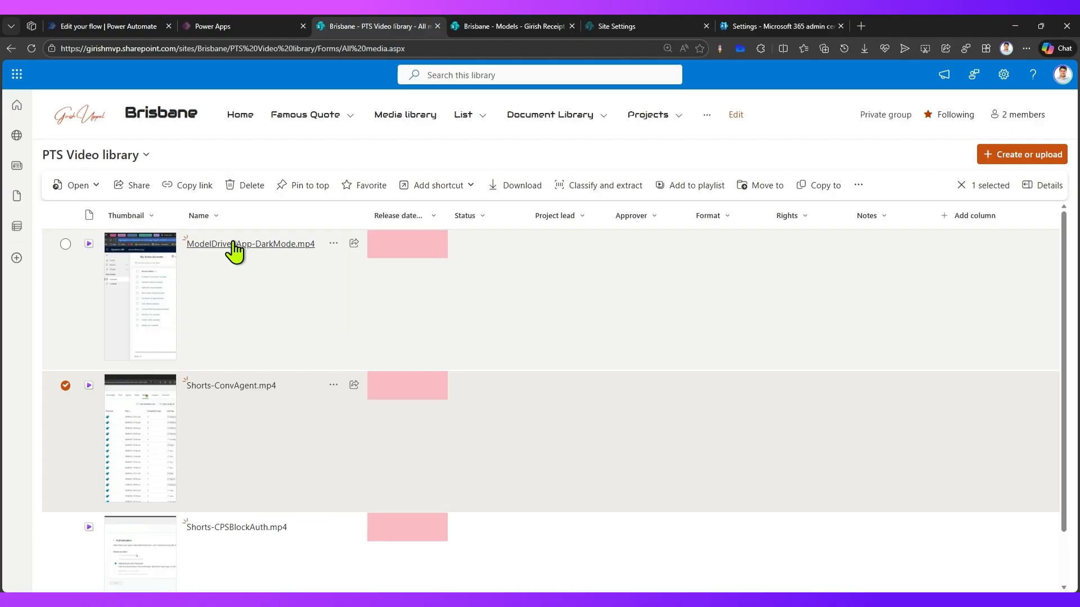
pyautogui.moveTo(237, 244)
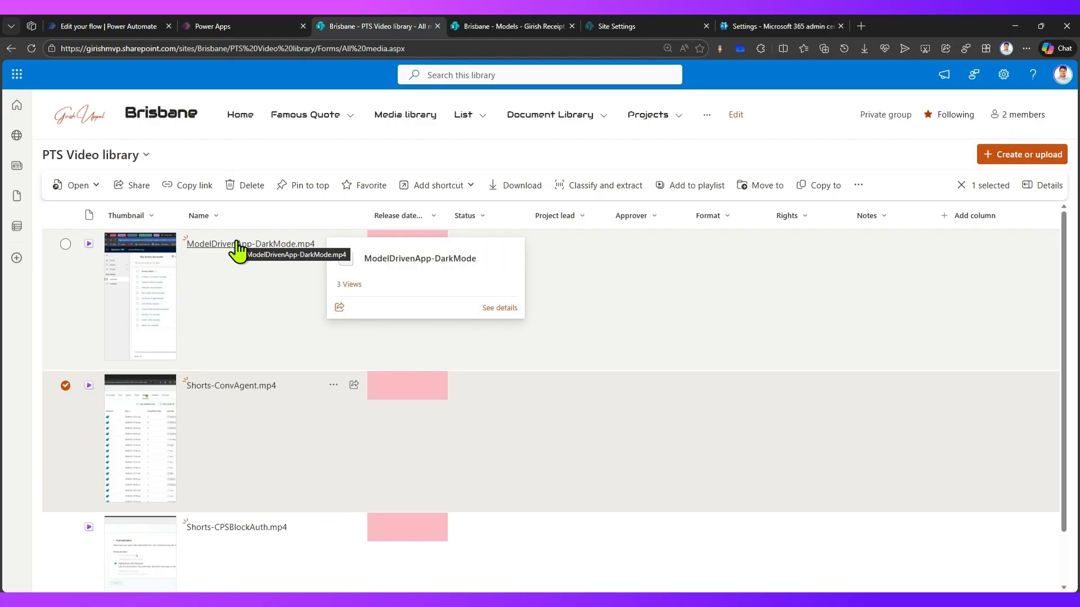
pyautogui.click(237, 244)
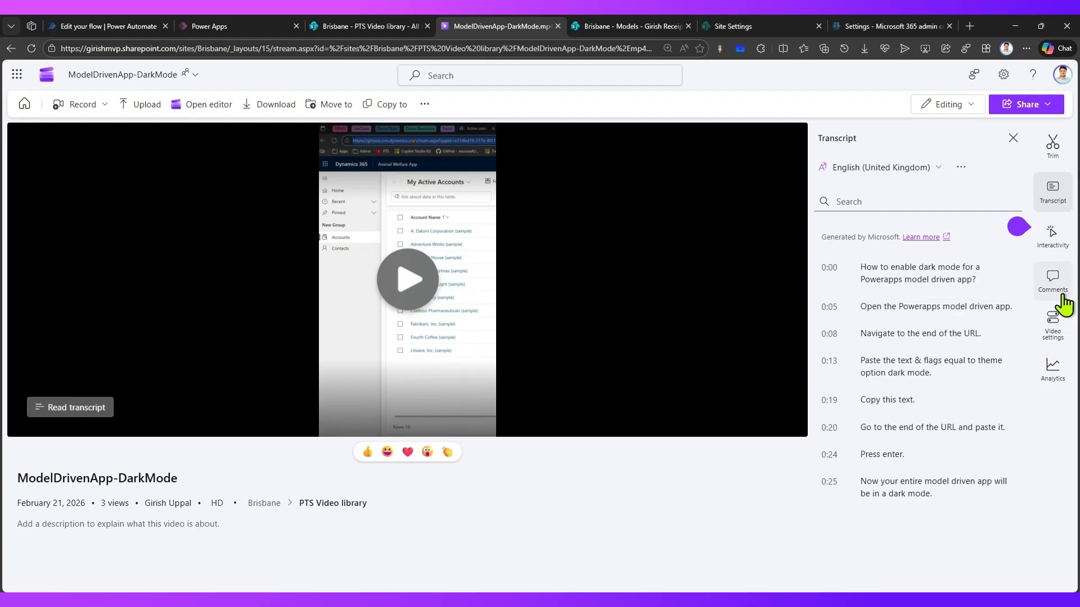
# Step: Show the Transcript and captions options in the video's settings
pyautogui.click(1061, 330)
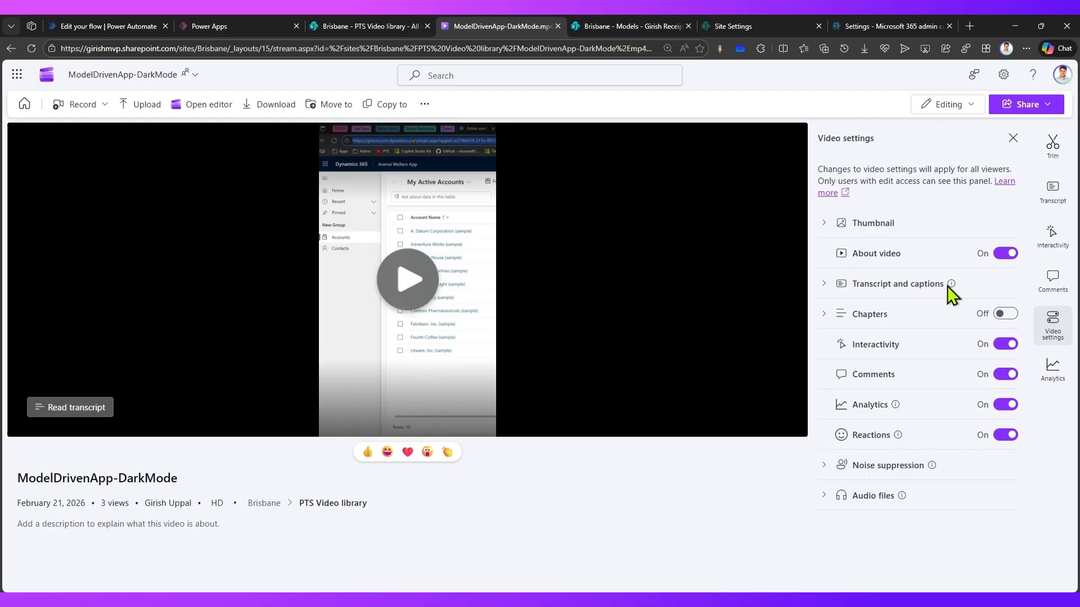
pyautogui.moveTo(950, 285)
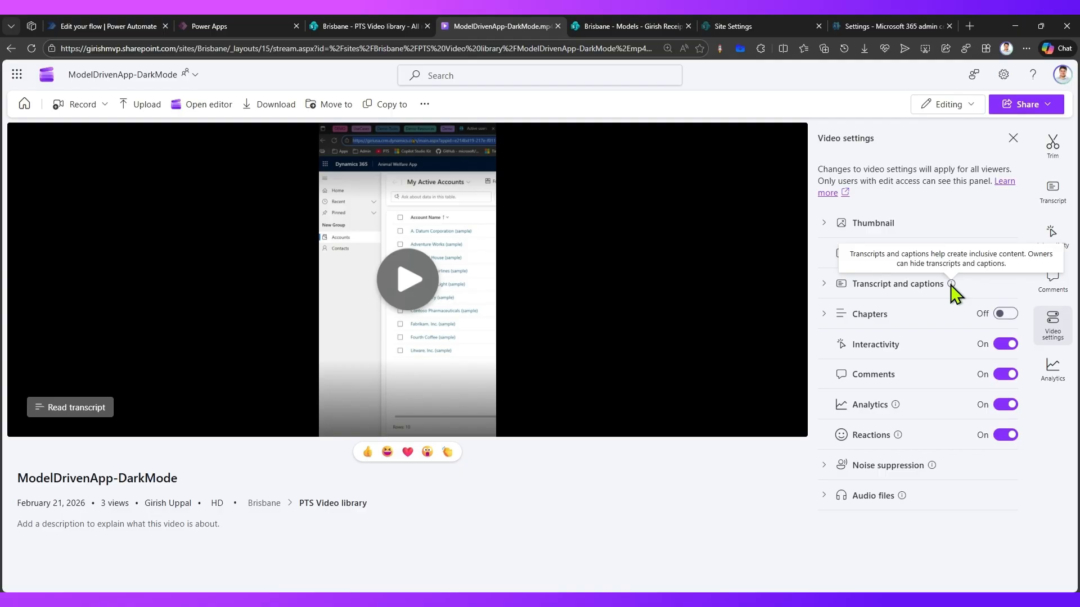
pyautogui.click(925, 286)
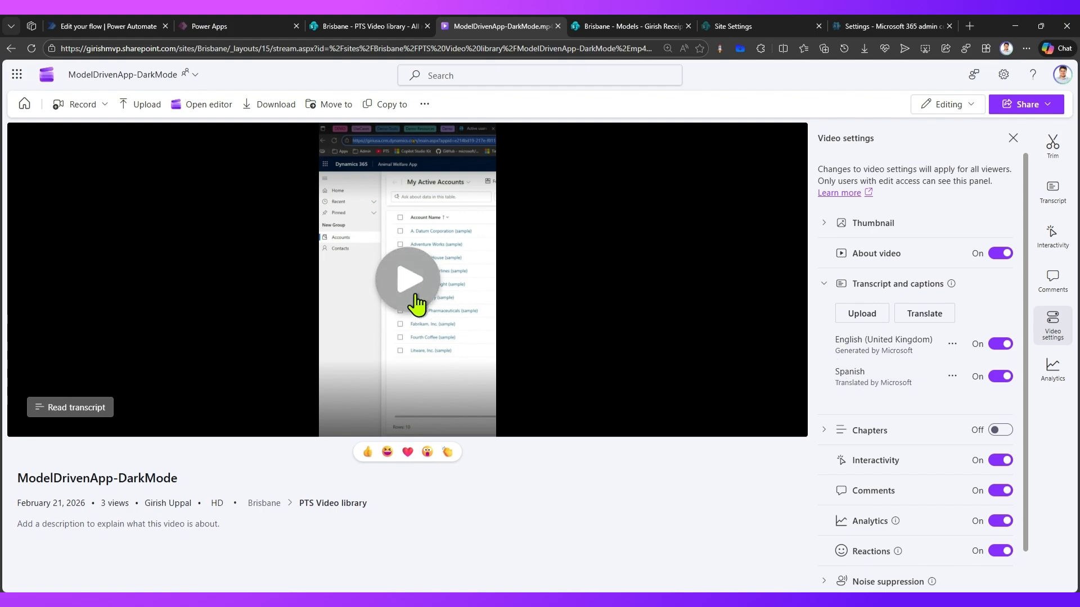
# Step: Set the video captions to English (United Kingdom) and play the part from 0:20 to check them
pyautogui.click(408, 280)
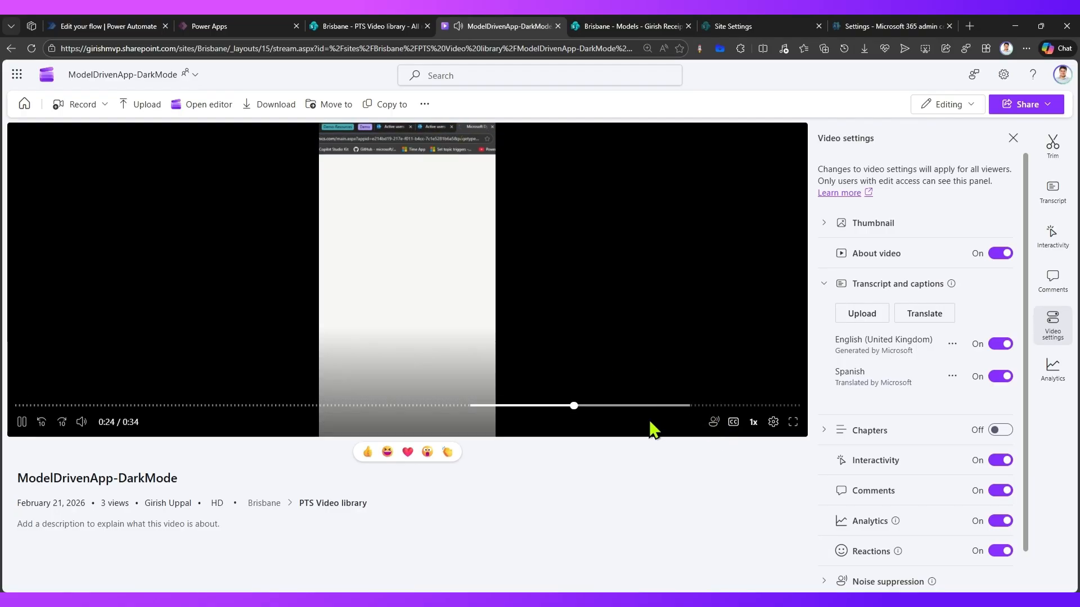
pyautogui.click(734, 423)
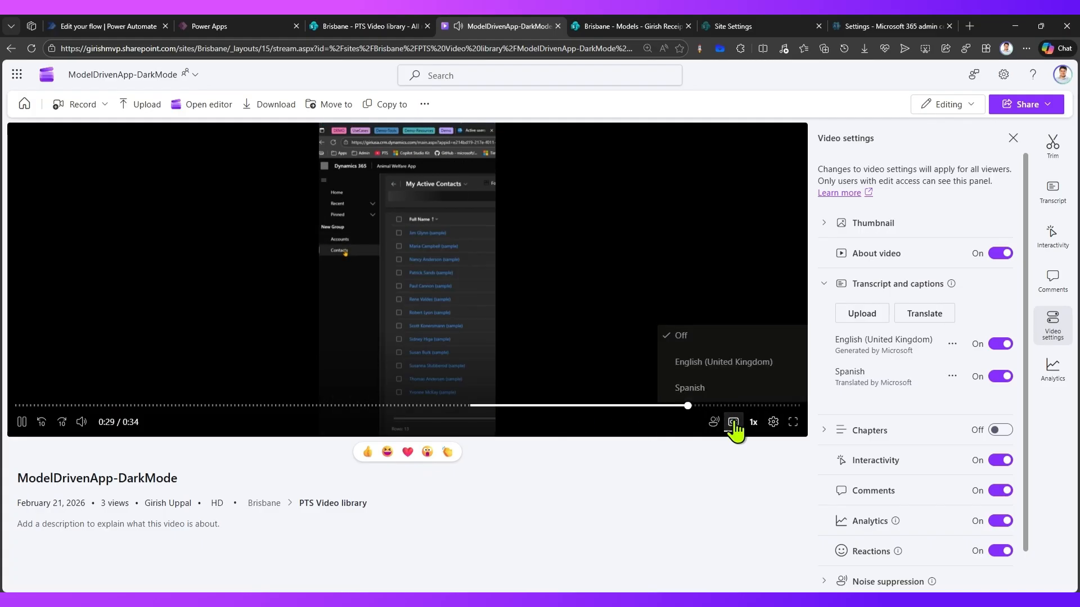
pyautogui.click(725, 362)
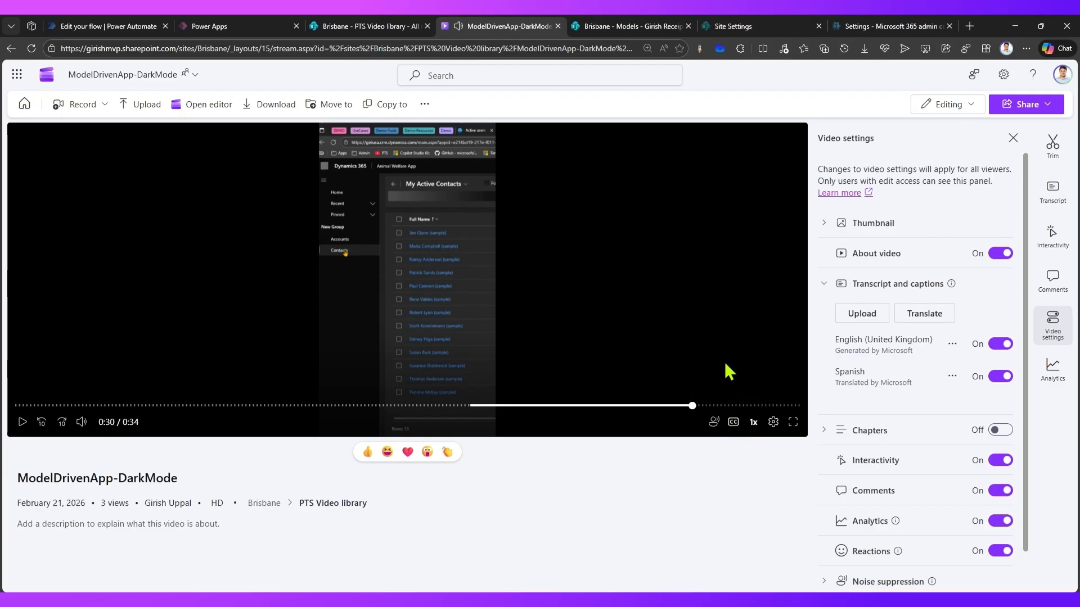
pyautogui.click(468, 406)
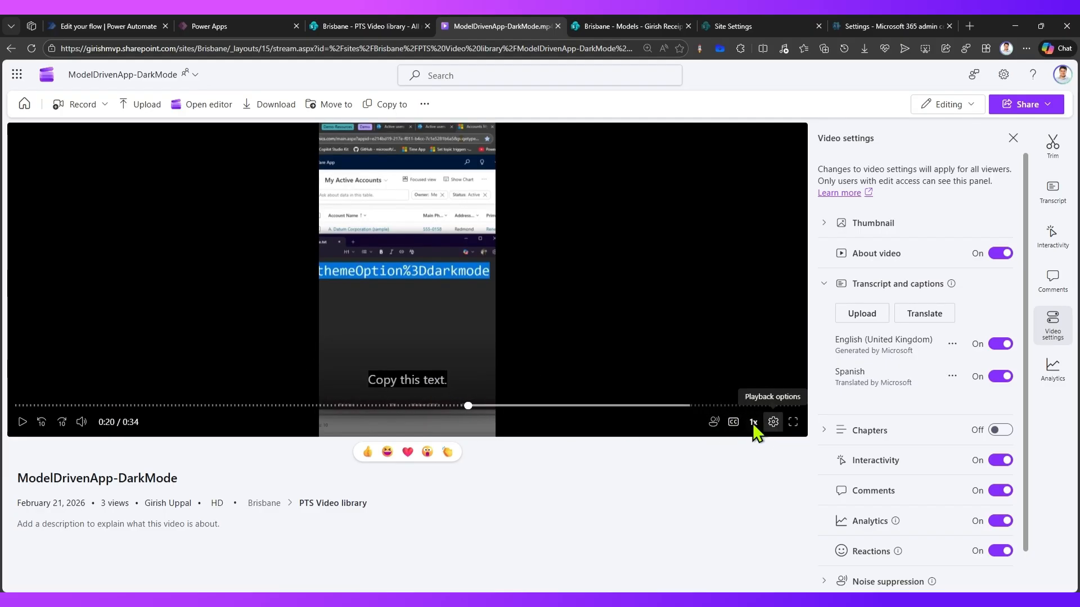
pyautogui.click(22, 423)
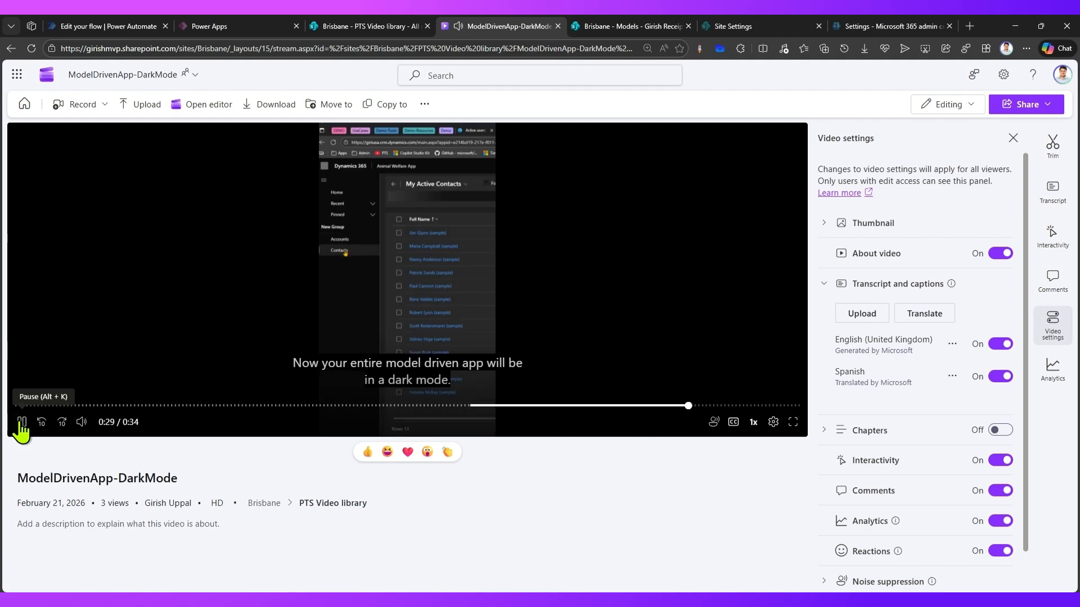
pyautogui.click(21, 423)
# Step: Switch the captions to Spanish, replay the video from 0:20, and display the caption language choices
pyautogui.click(475, 406)
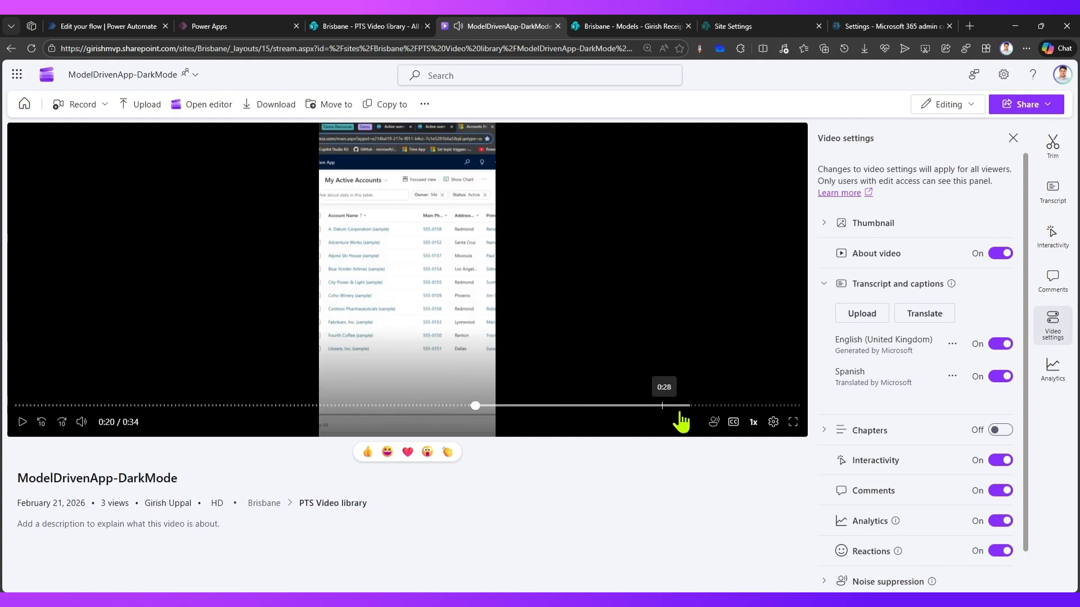
pyautogui.click(732, 423)
pyautogui.click(713, 387)
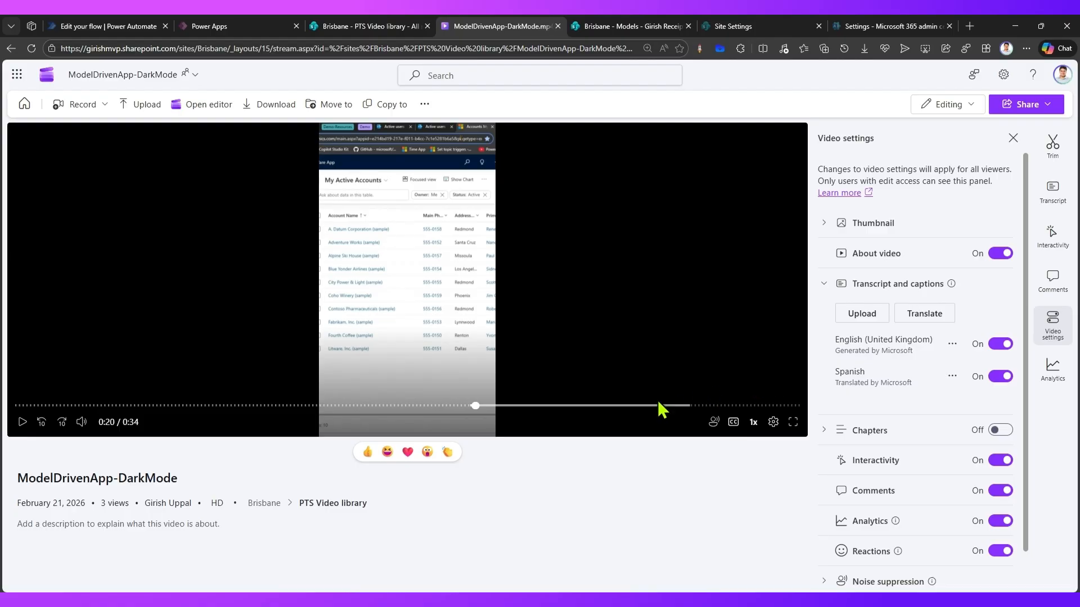
pyautogui.click(22, 422)
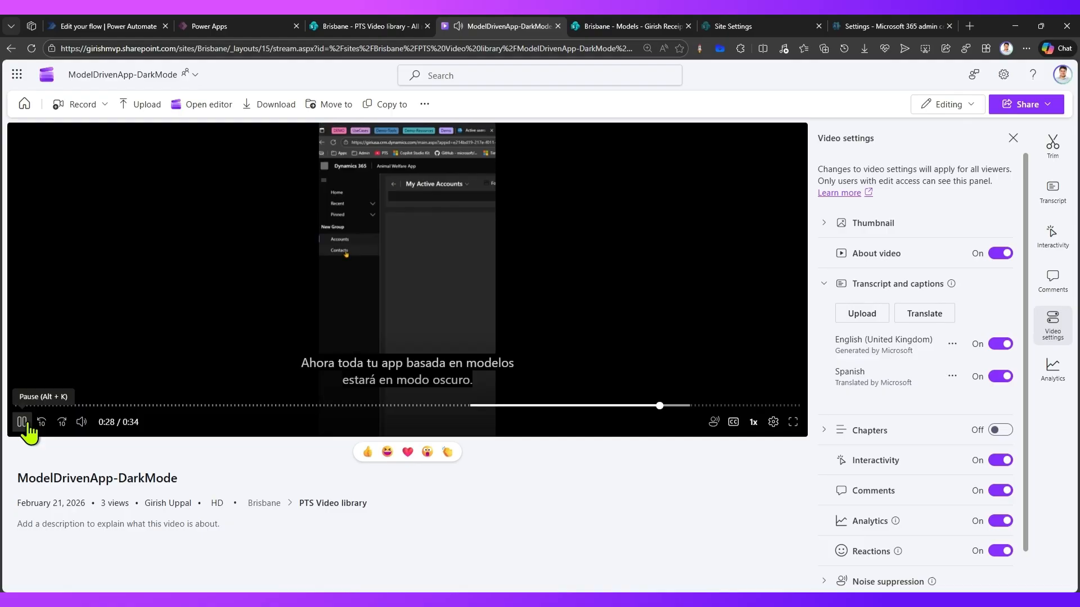
pyautogui.click(23, 423)
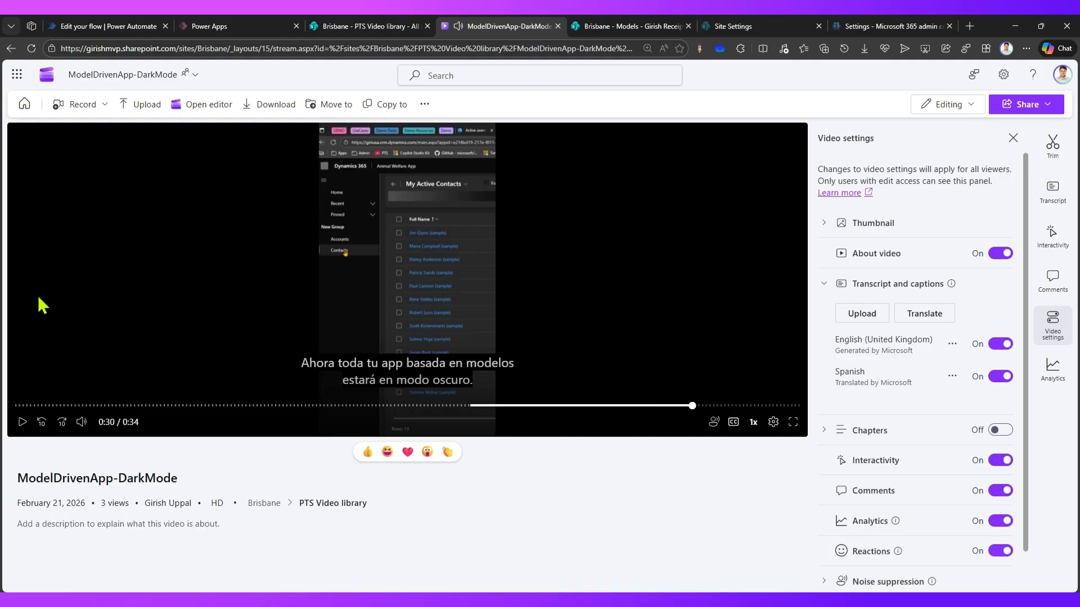
pyautogui.click(733, 422)
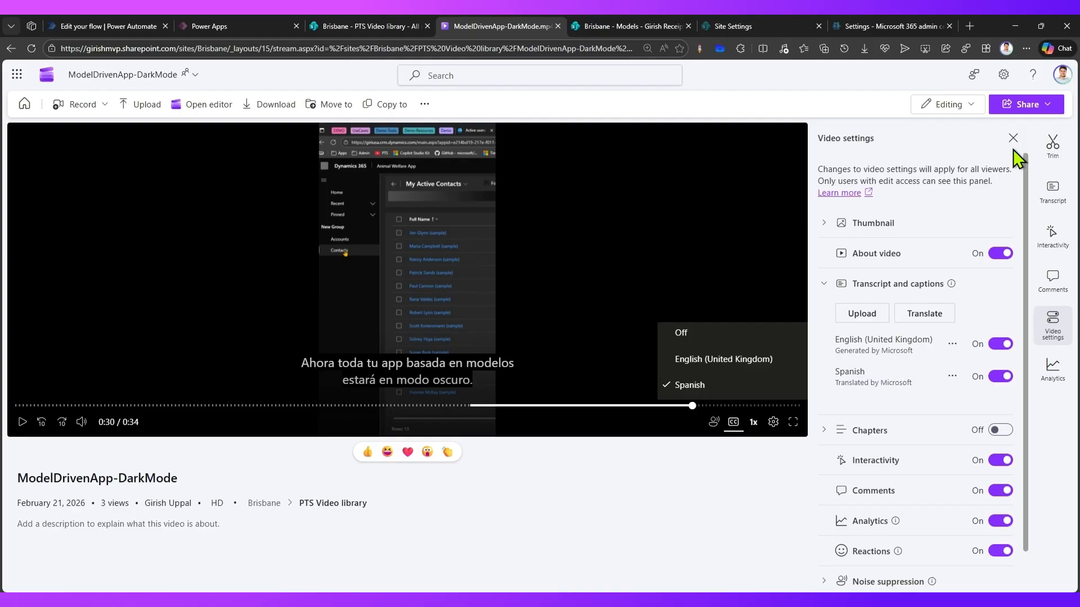
# Step: Open Shorts-ConvAgent.mp4 from the PTS Video library, play it, and display its caption language choices
pyautogui.click(362, 26)
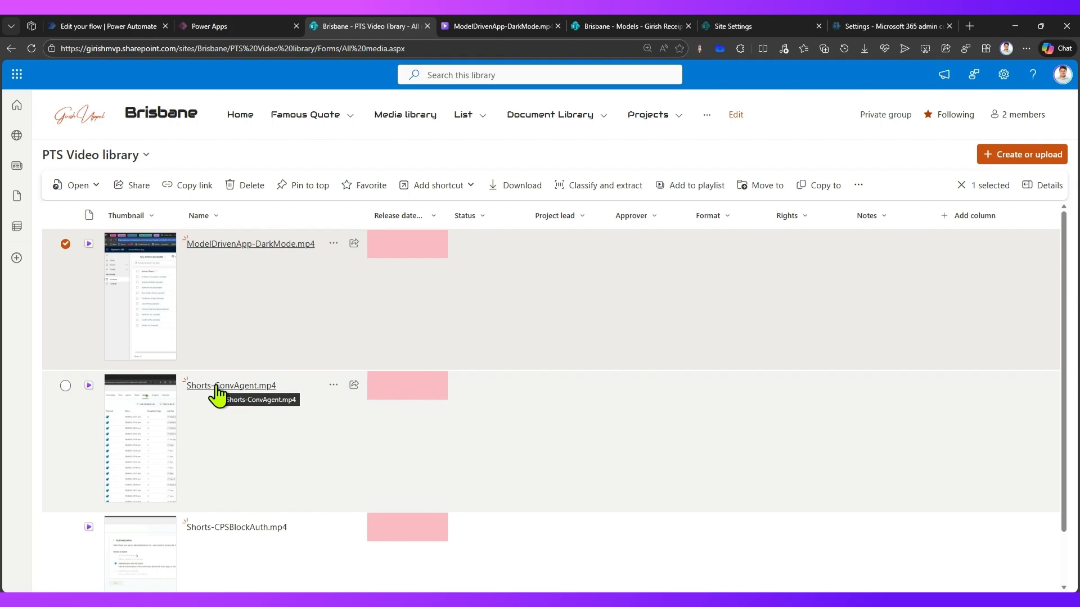
pyautogui.click(217, 385)
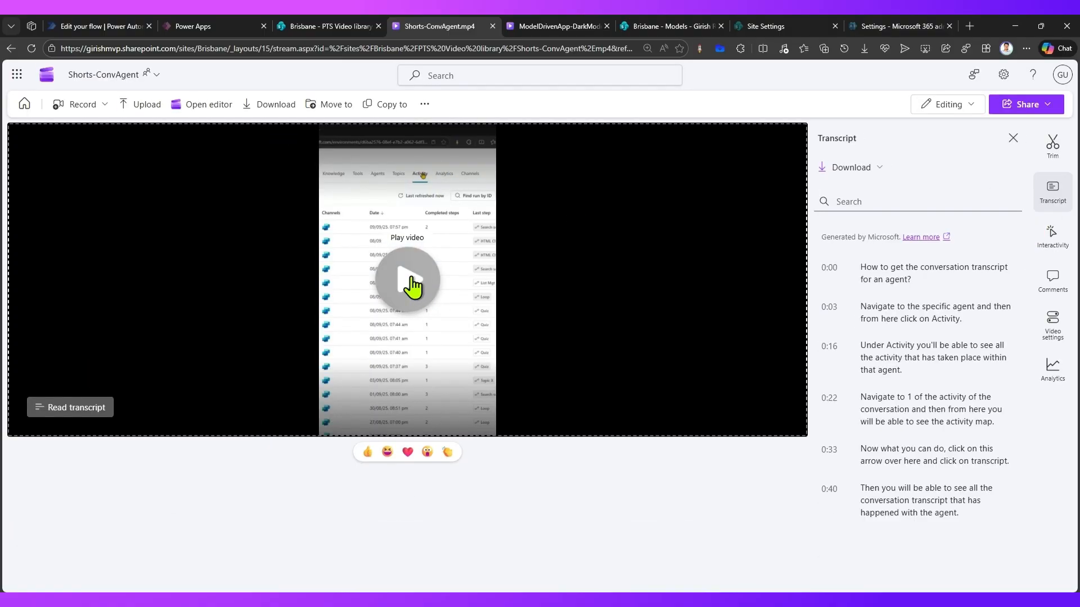
pyautogui.click(411, 281)
pyautogui.click(734, 422)
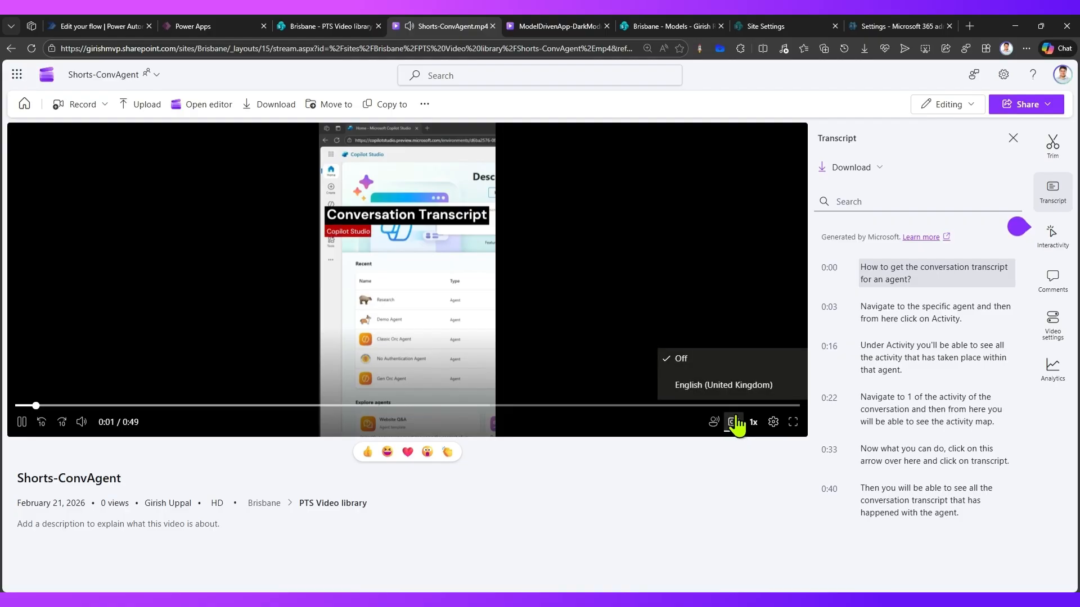
# Step: Turn on English (United Kingdom) captions for the playing video and pause it at about 0:09
pyautogui.click(723, 386)
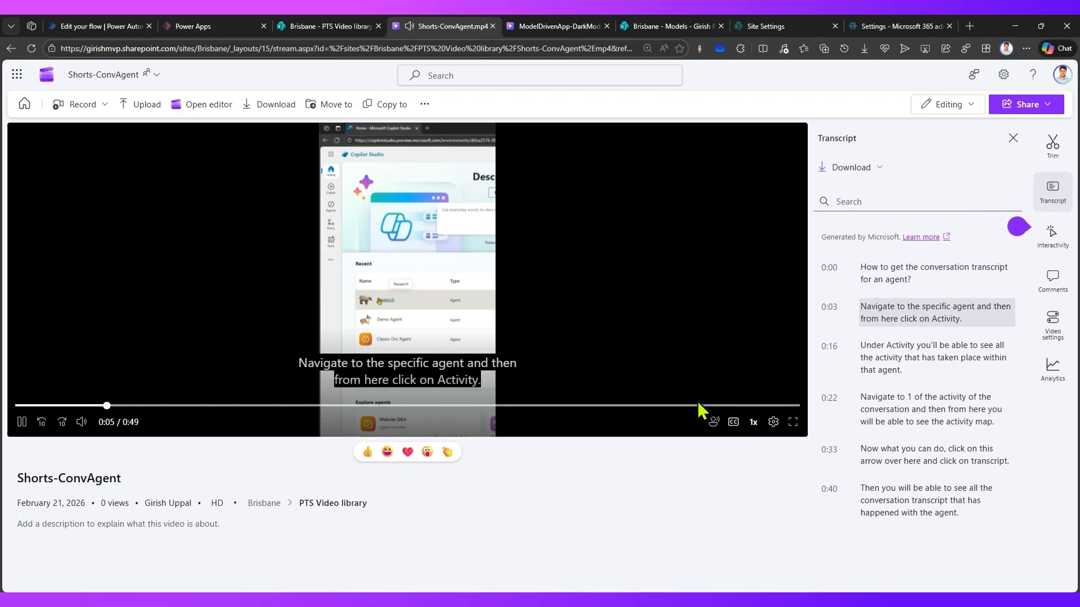
pyautogui.click(22, 423)
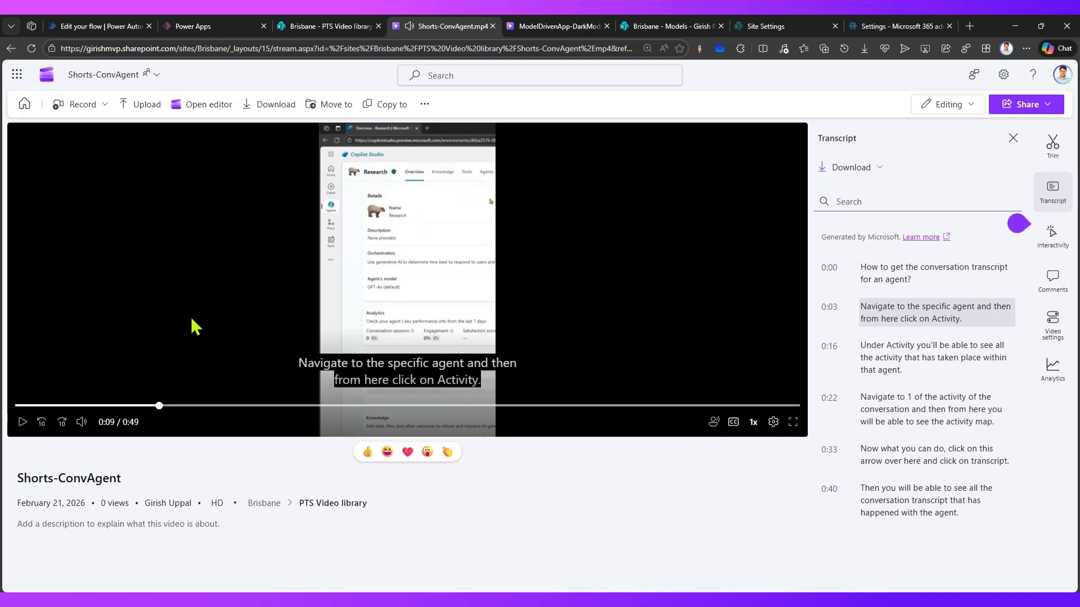
# Step: Dismiss the video interactivity tip and show the Transcript and captions options in the video's settings
pyautogui.moveTo(1010, 227)
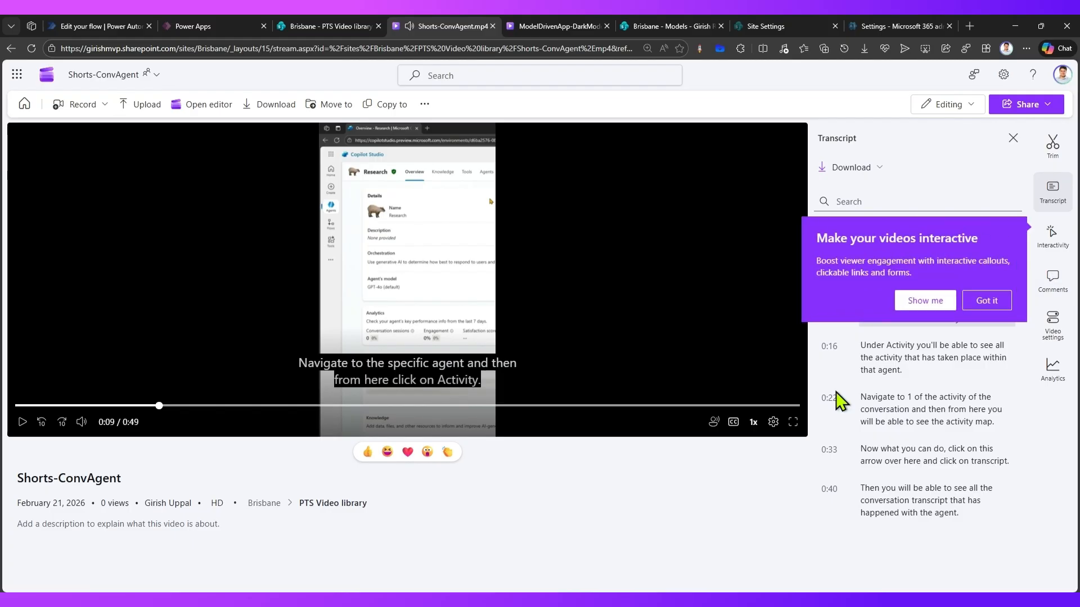
pyautogui.click(987, 304)
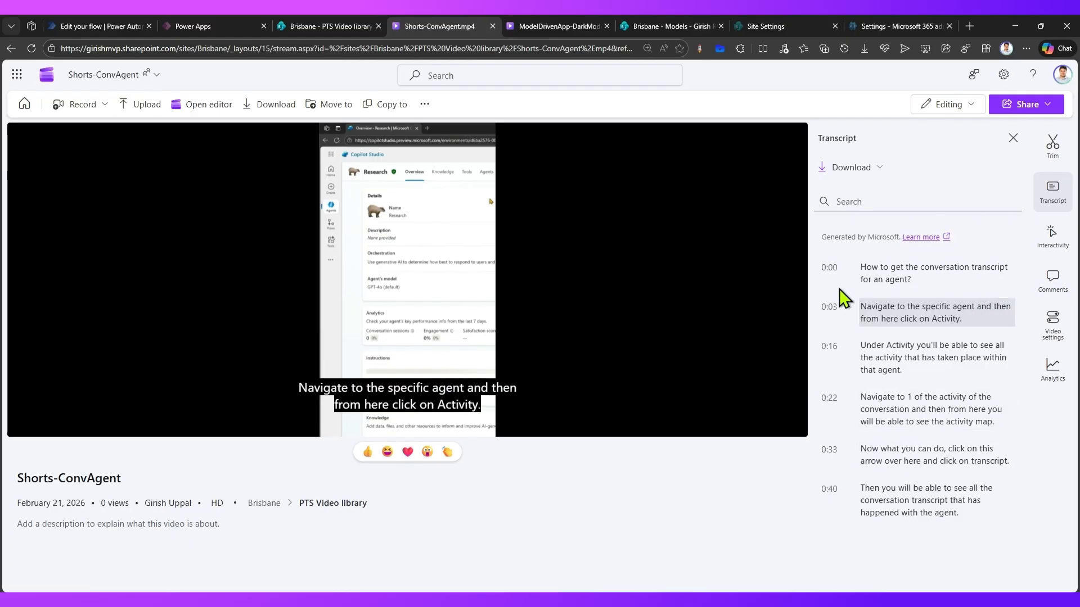
pyautogui.click(1062, 330)
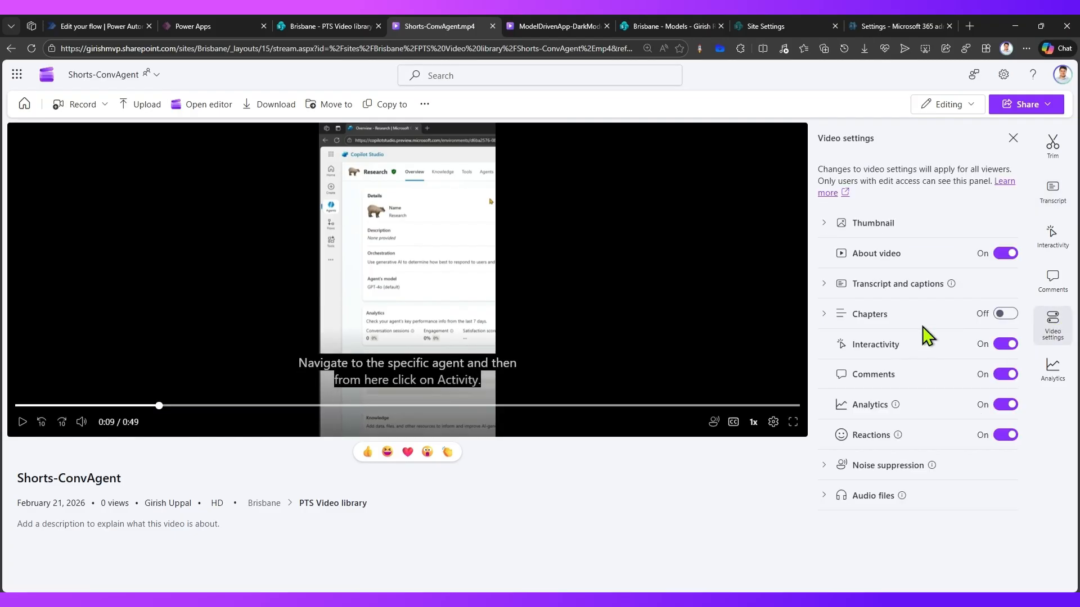
pyautogui.click(822, 285)
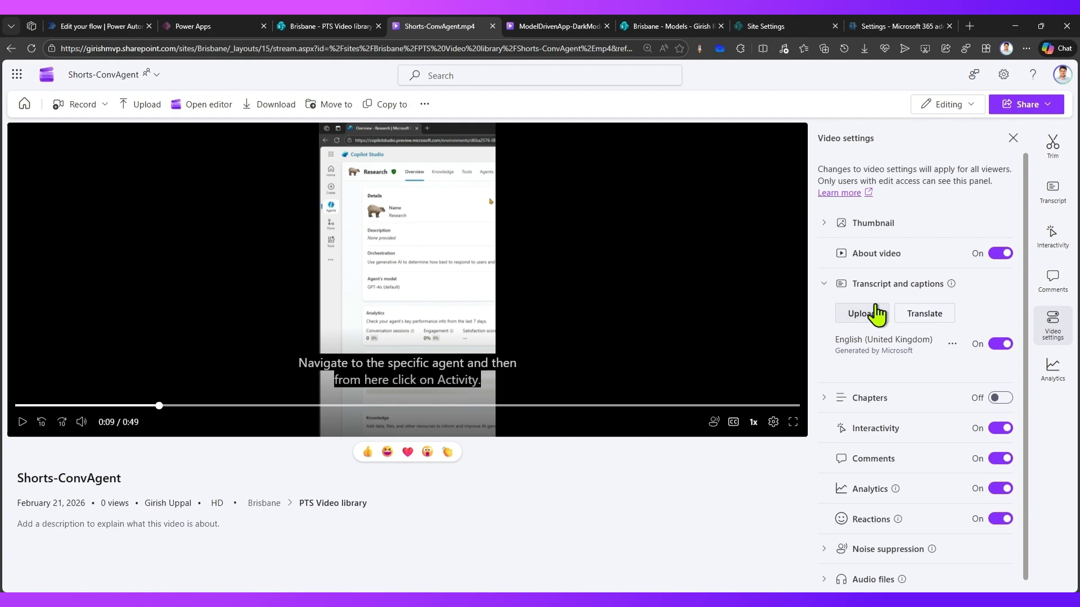
# Step: Examine the language and file options for uploading a transcript, and leave without uploading anything
pyautogui.click(866, 313)
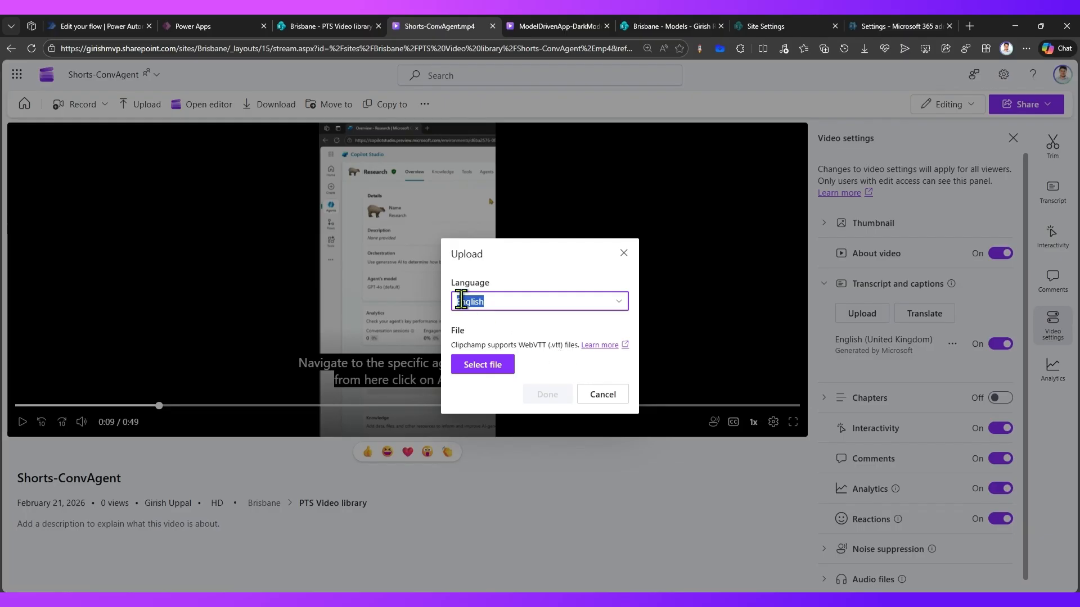
pyautogui.click(617, 301)
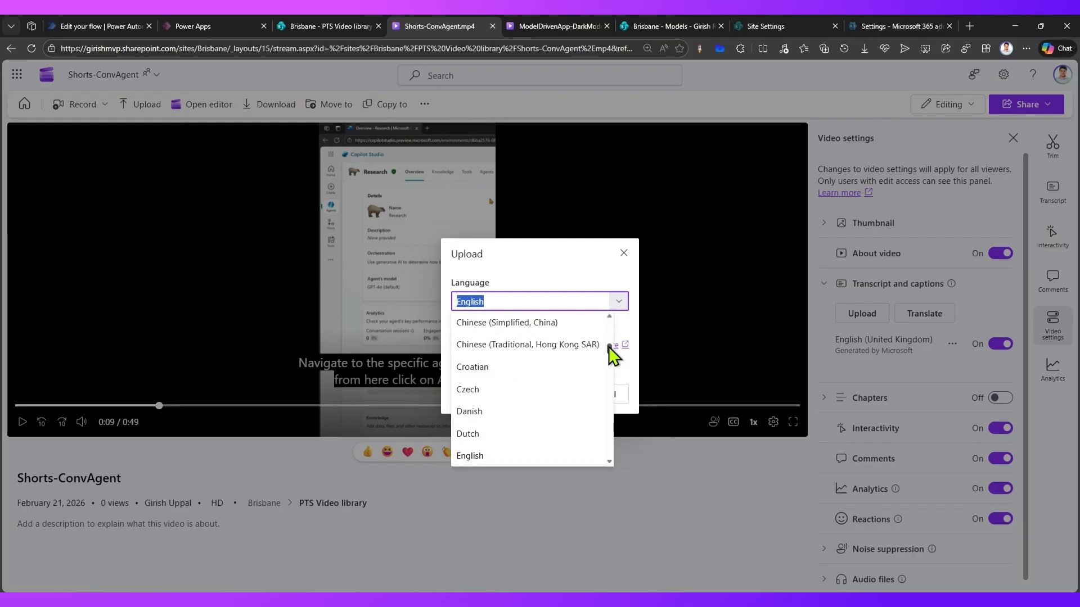
pyautogui.moveTo(609, 347); pyautogui.dragTo(602, 306)
pyautogui.click(571, 287)
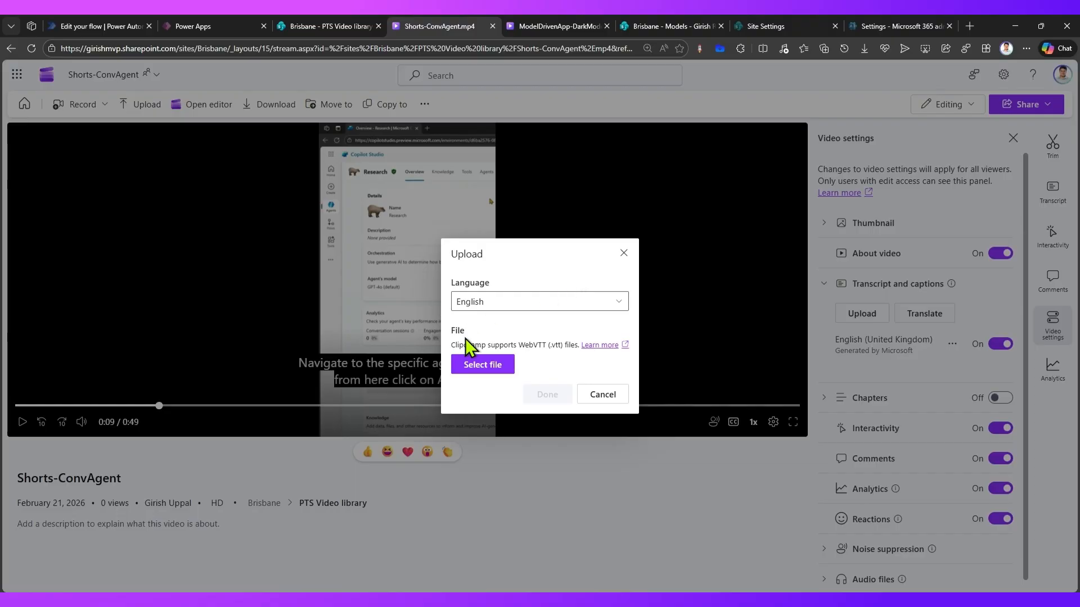
pyautogui.click(602, 394)
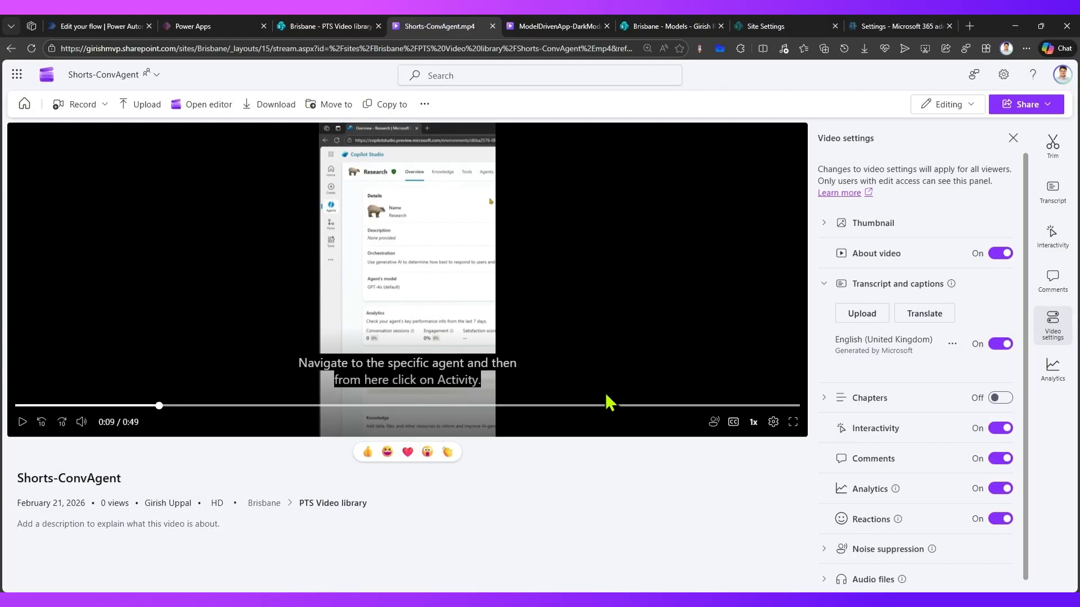
# Step: Examine the management options and download formats of the English (United Kingdom) transcript
pyautogui.click(952, 344)
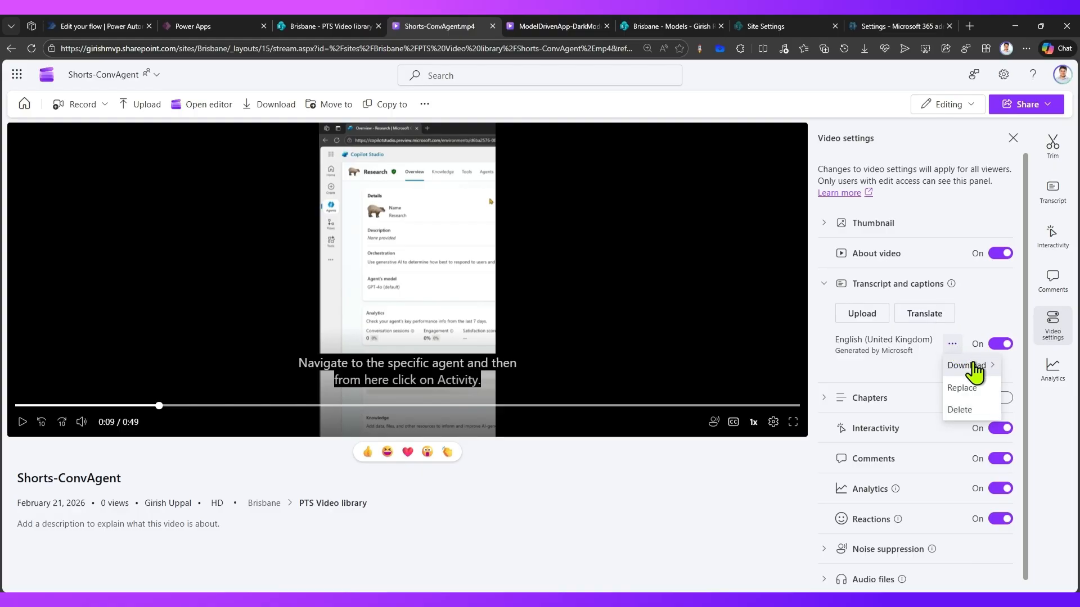
pyautogui.moveTo(968, 366)
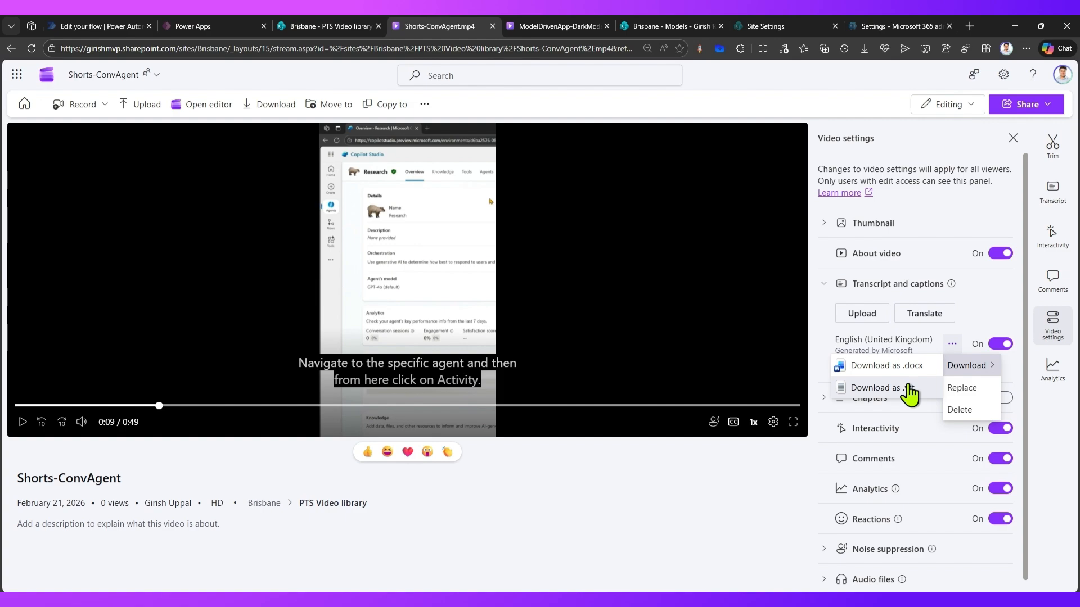
pyautogui.click(1000, 294)
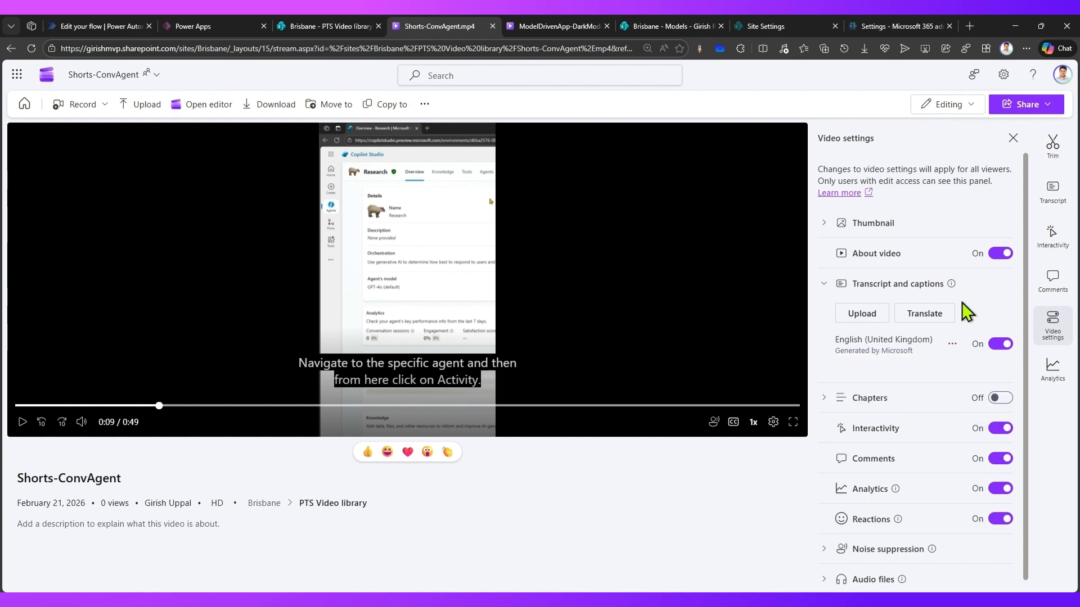
# Step: Translate the Microsoft-generated English (United Kingdom) transcript of the Shorts-ConvAgent video to Estonian
pyautogui.click(921, 313)
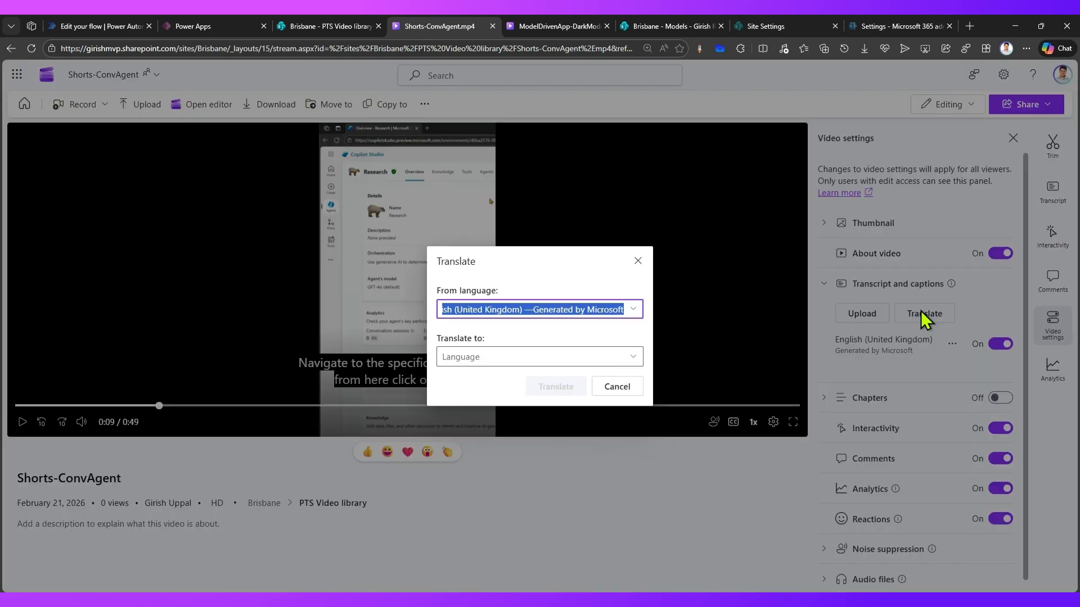
pyautogui.click(636, 315)
pyautogui.click(640, 333)
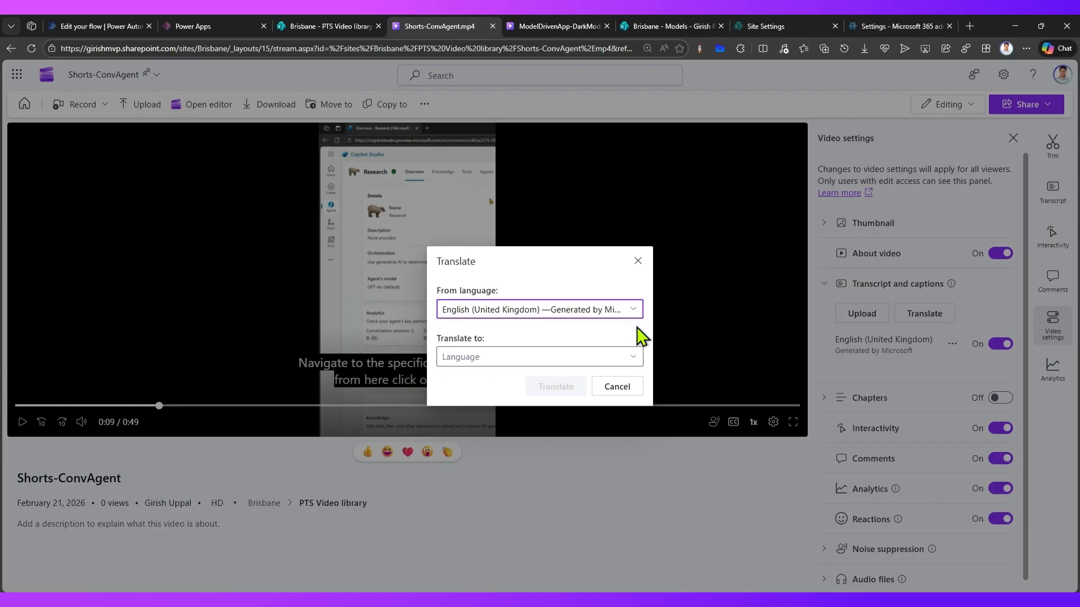
pyautogui.click(630, 357)
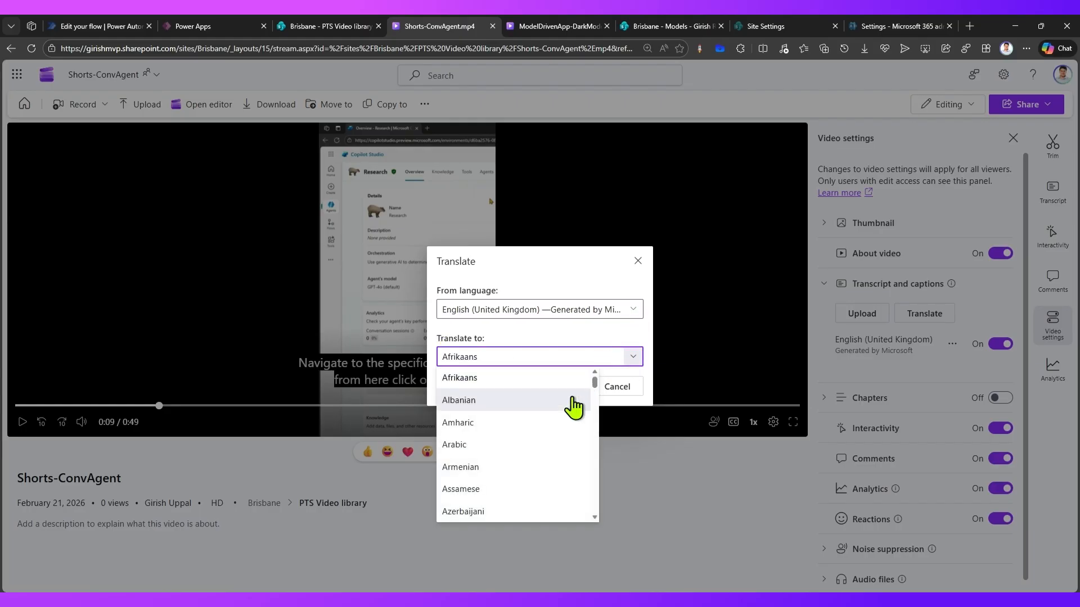
pyautogui.scroll(-5, 531, 506)
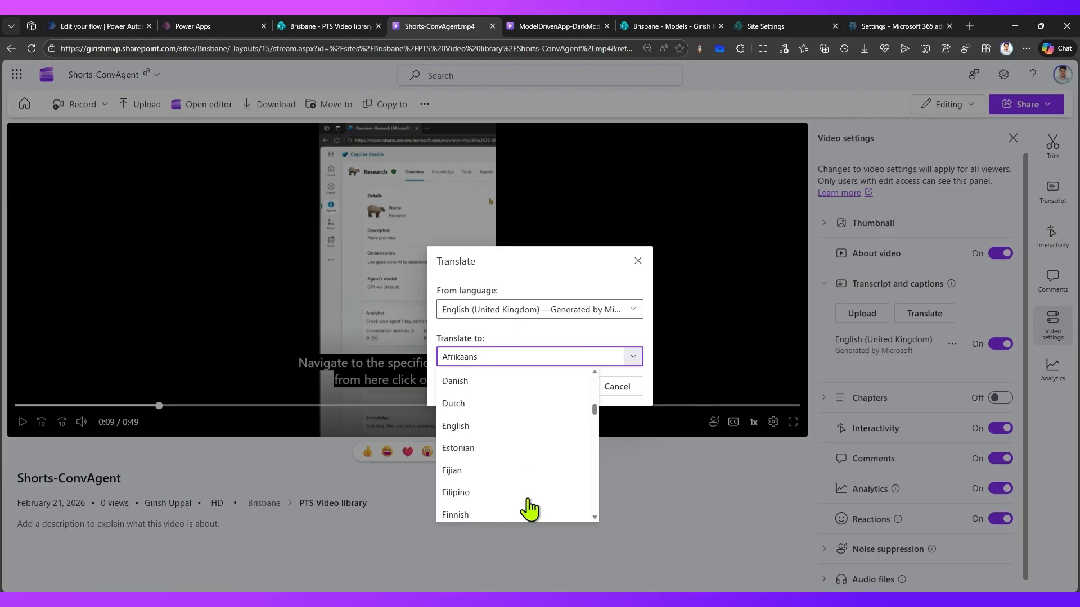
pyautogui.click(483, 449)
pyautogui.click(550, 387)
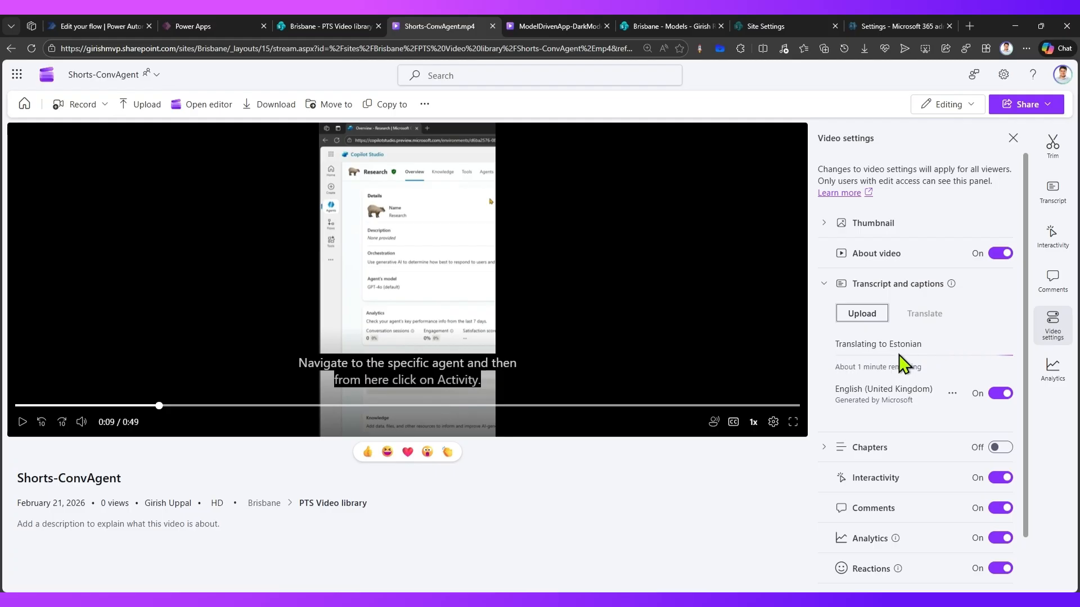
# Step: Review the English transcript's download formats again while the Estonian translation runs
pyautogui.click(953, 395)
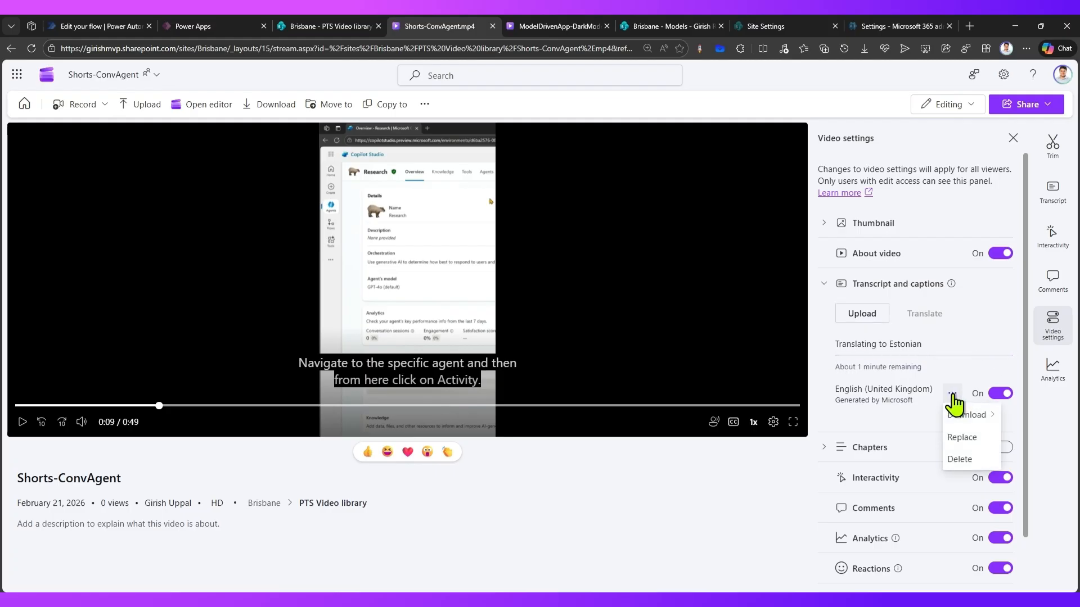
pyautogui.moveTo(962, 417)
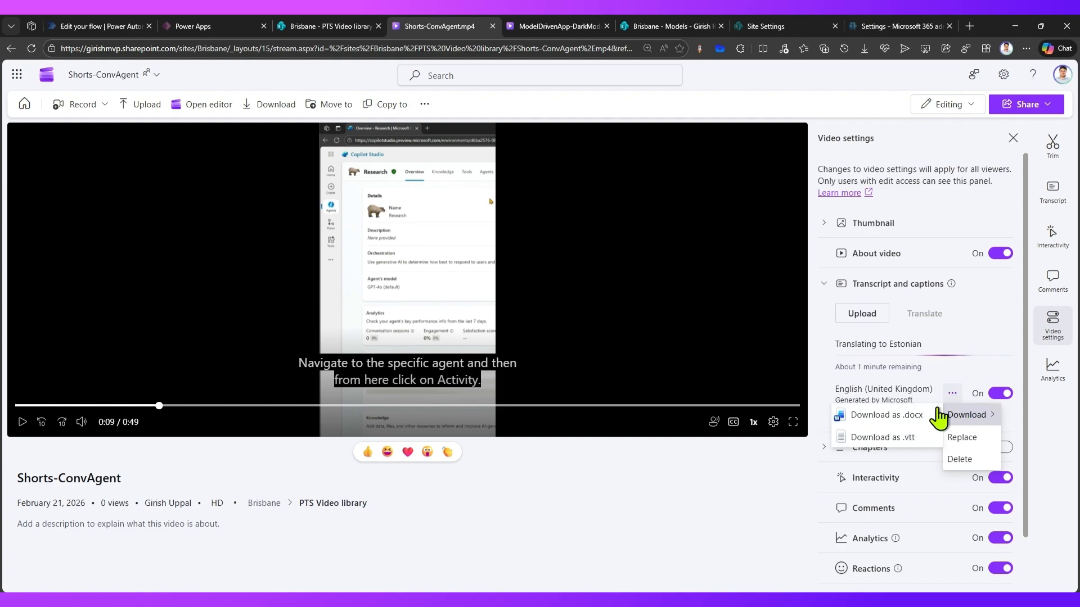
pyautogui.click(703, 498)
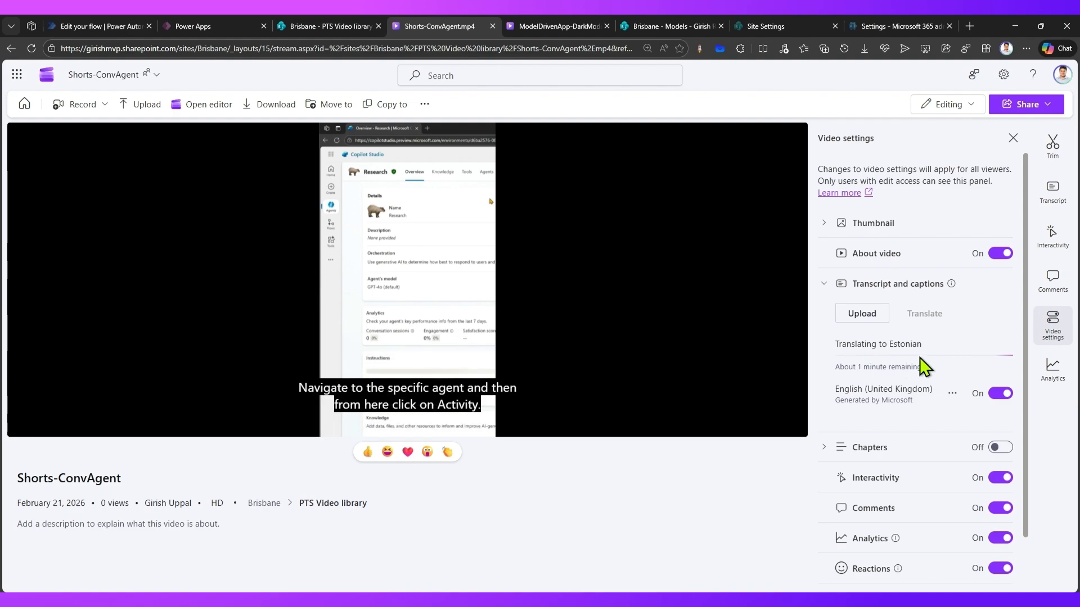
# Step: Switch to the ModelDrivenApp-DarkMode video and translate its English (United Kingdom) transcript to Hindi
pyautogui.click(562, 25)
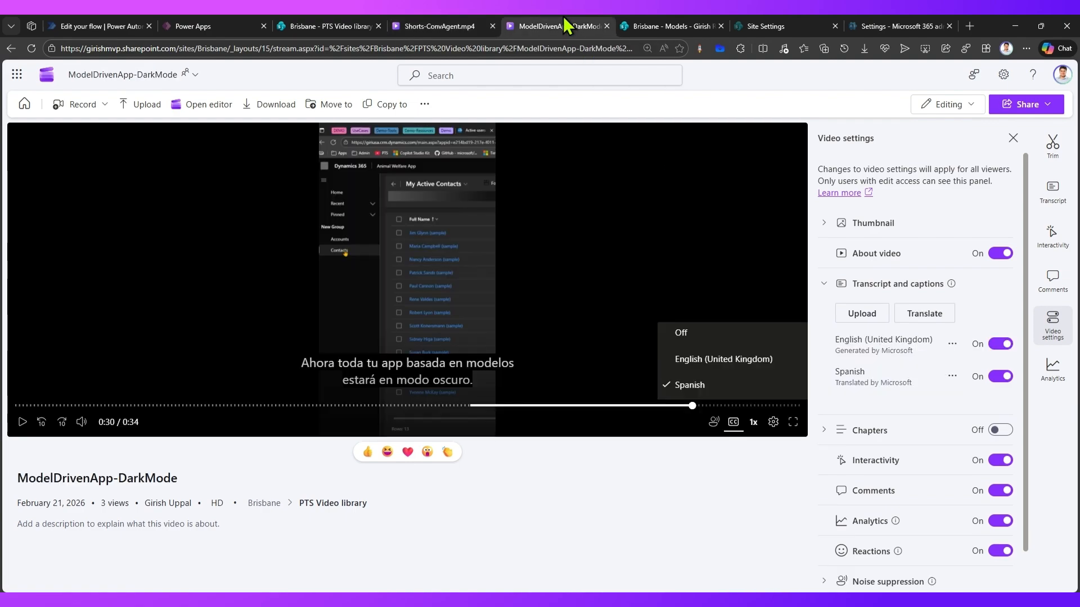
pyautogui.click(937, 316)
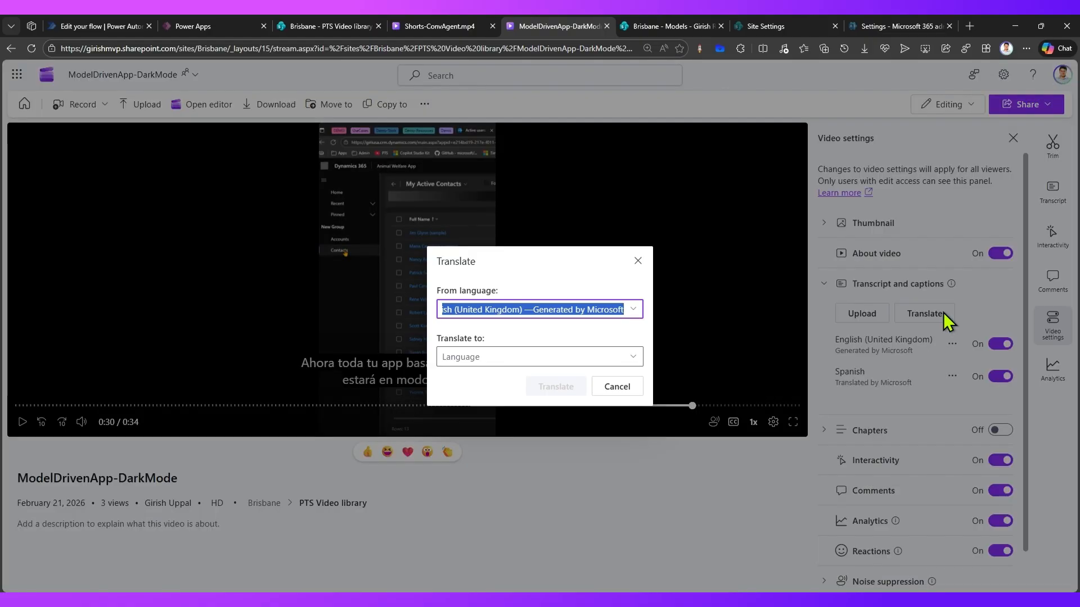
pyautogui.click(600, 355)
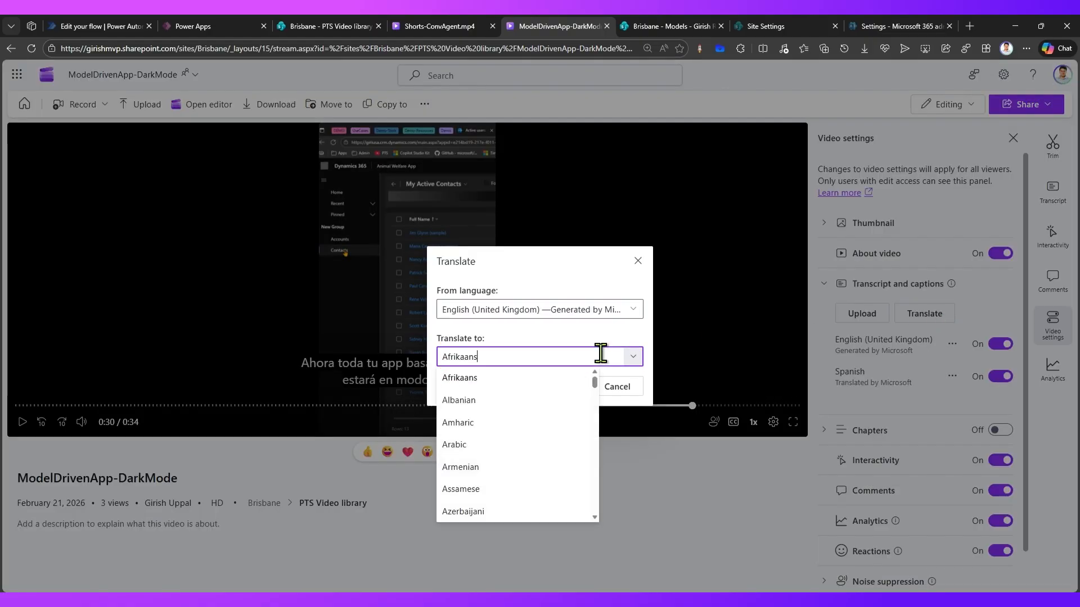
pyautogui.write('hin')
pyautogui.hotkey('ctrl', 'a')
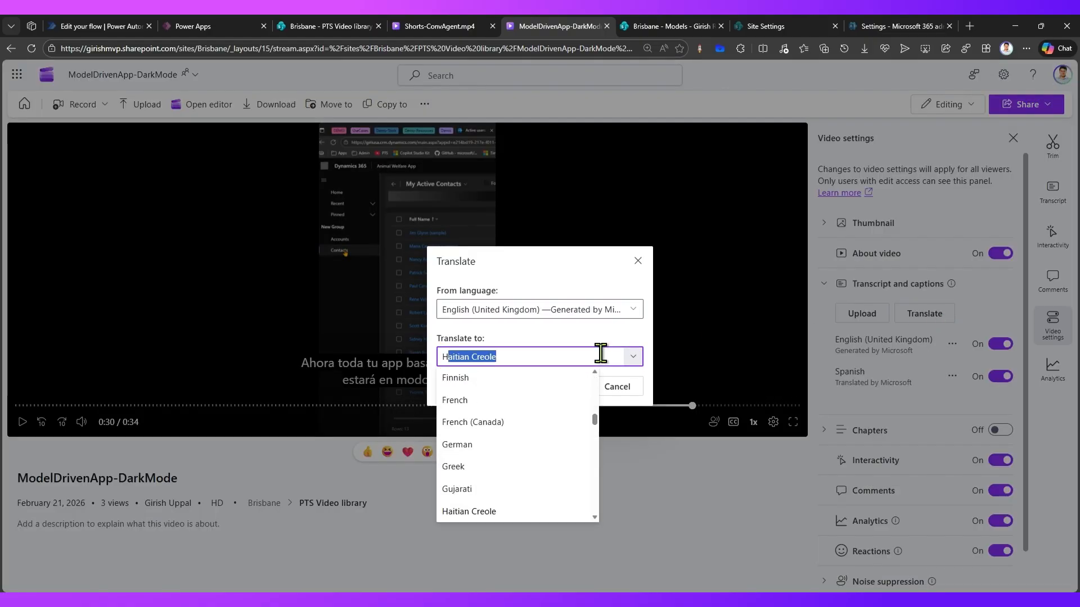
pyautogui.write('Hindi')
pyautogui.click(528, 512)
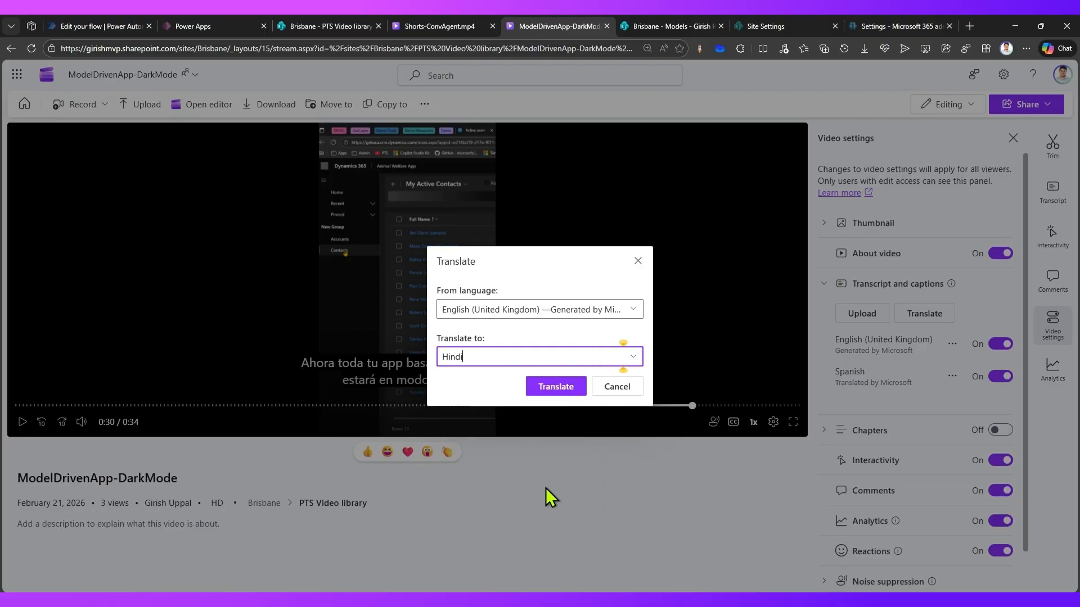
pyautogui.click(556, 387)
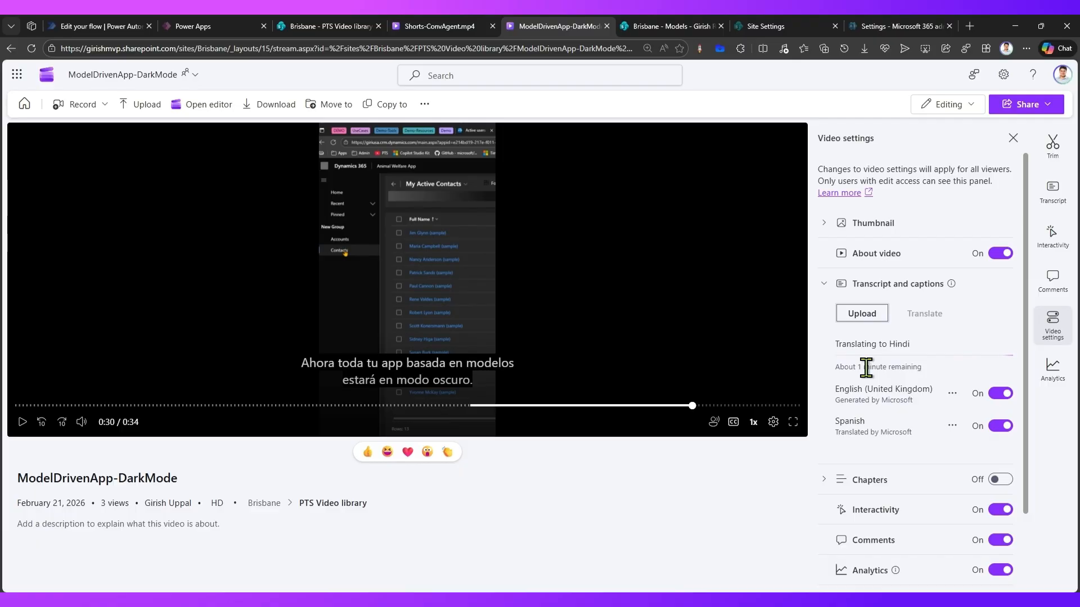
# Step: Return to the Shorts-ConvAgent video and reload its video settings to check the progress of the Estonian translation
pyautogui.click(440, 26)
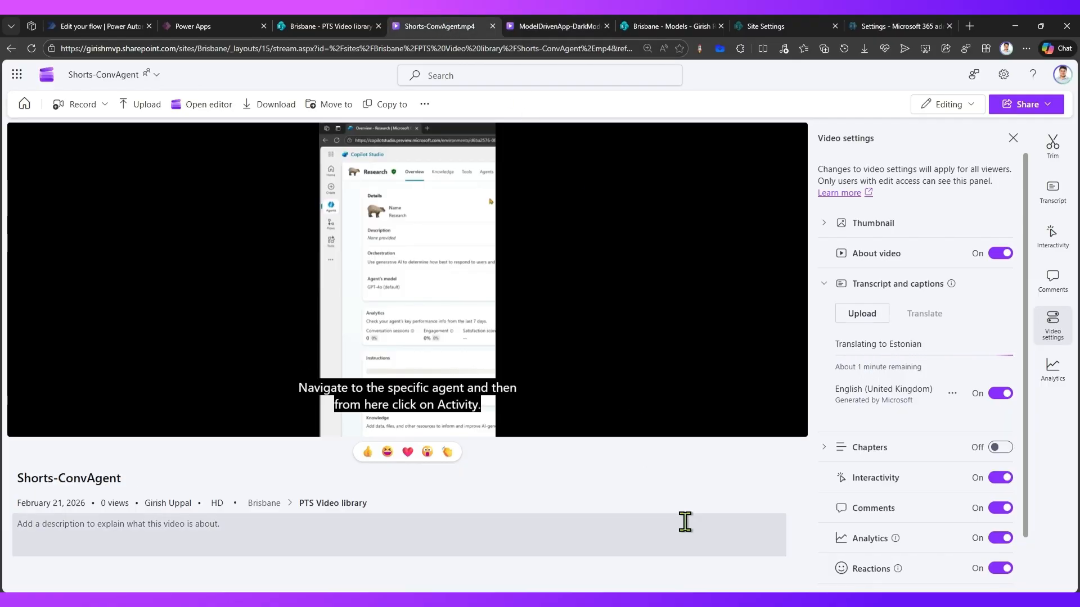
pyautogui.click(1064, 279)
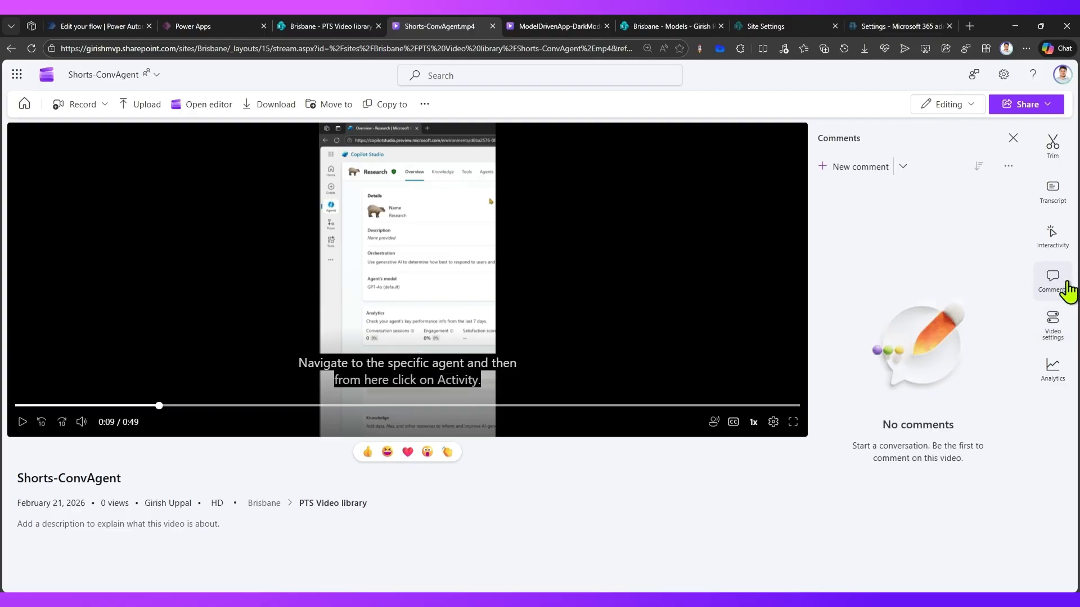
pyautogui.click(1057, 332)
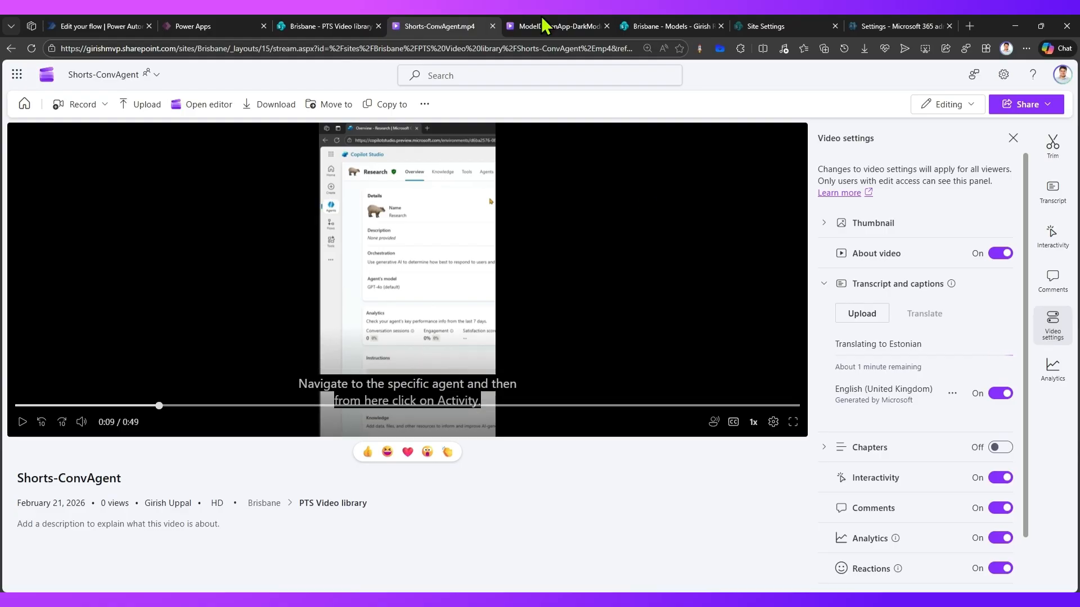
# Step: View the ModelDrivenApp-DarkMode video's transcript and check the Hindi translation's progress in its video settings
pyautogui.click(546, 26)
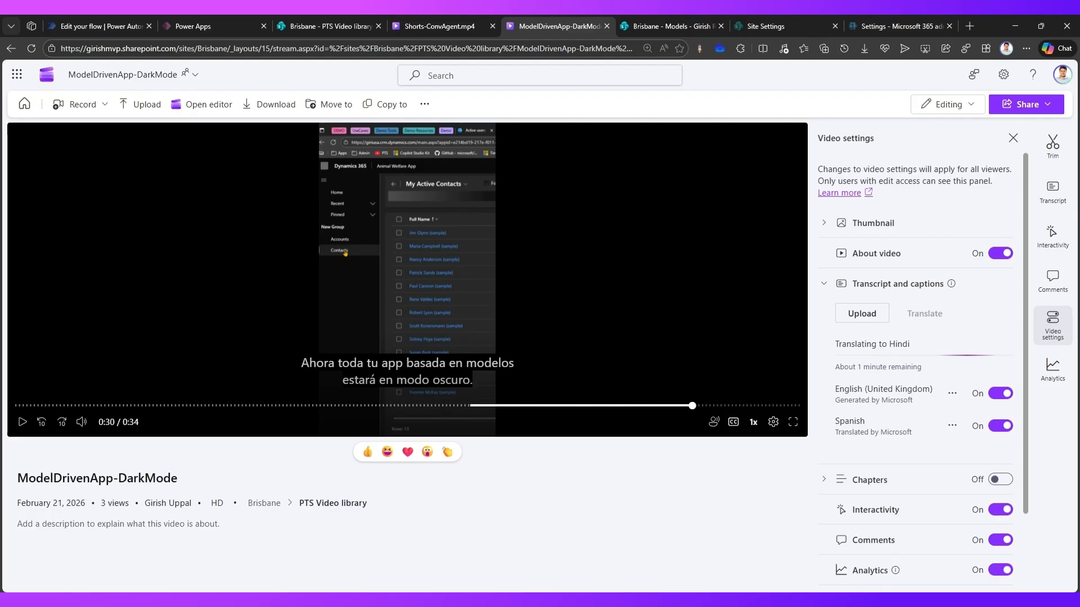
pyautogui.click(1057, 202)
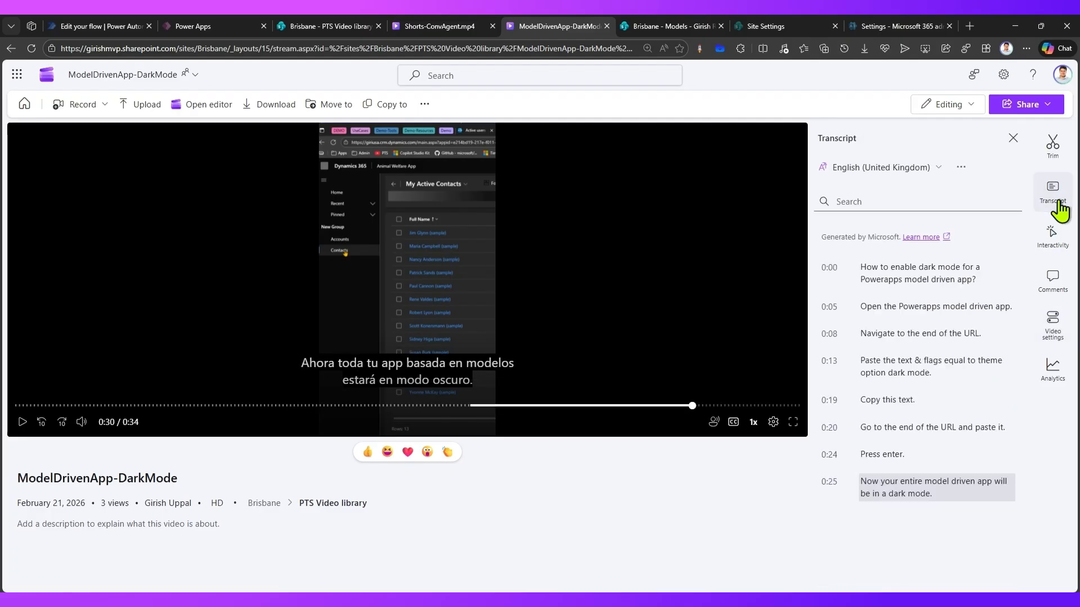
pyautogui.click(1057, 326)
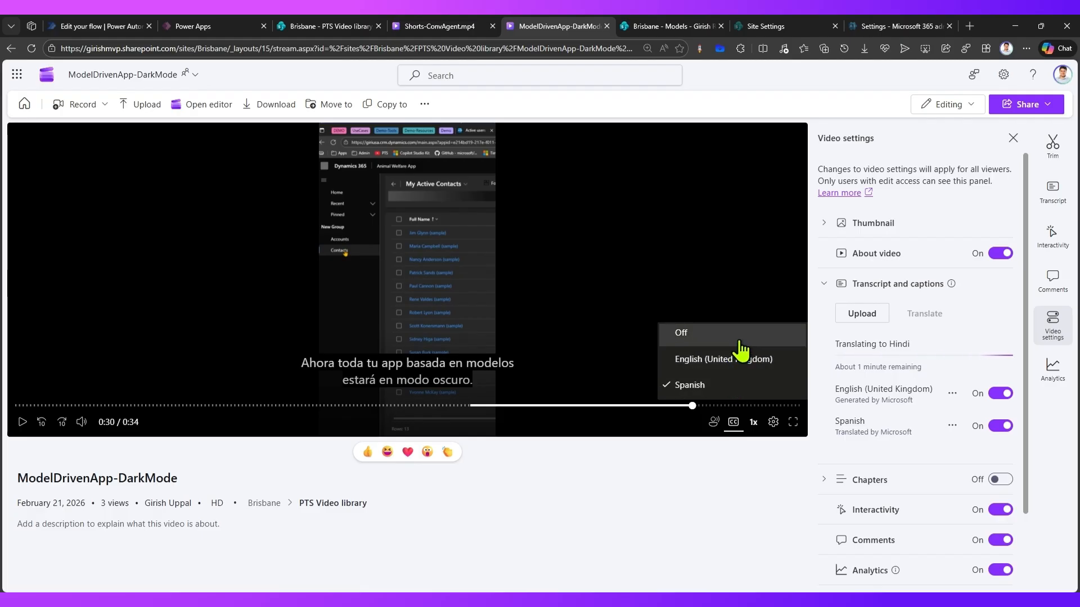
# Step: Switch to the Shorts-ConvAgent video and translate its English (United Kingdom) transcript to French
pyautogui.click(448, 26)
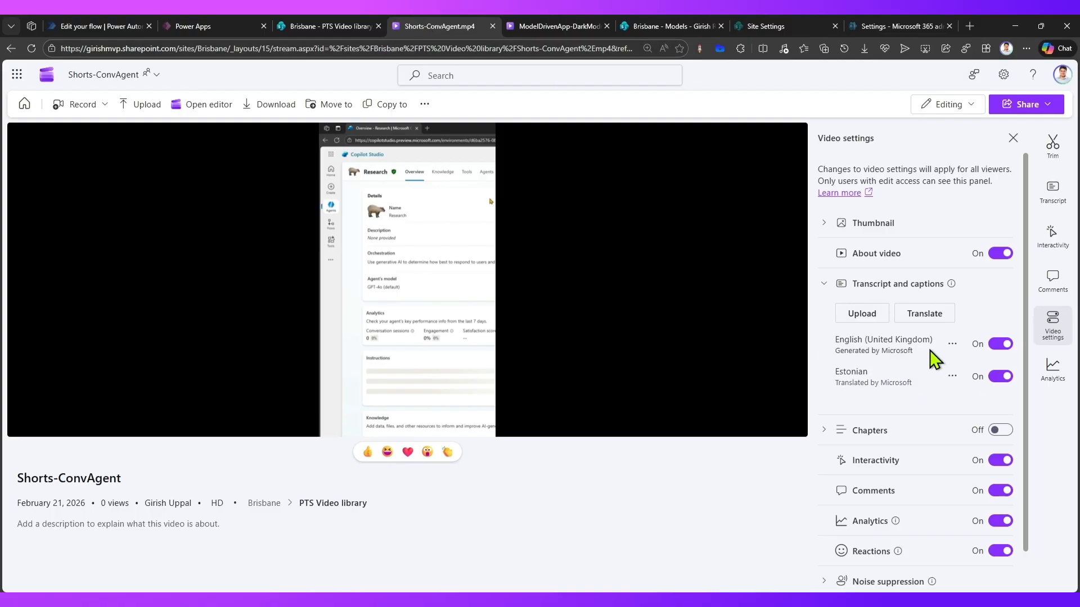
pyautogui.click(924, 313)
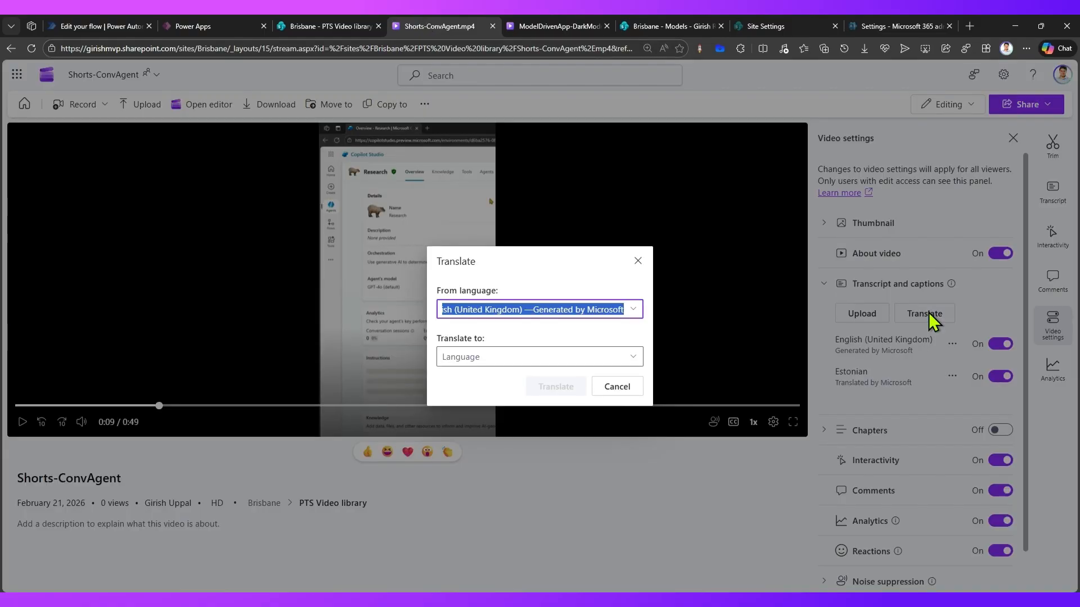
pyautogui.click(634, 357)
pyautogui.write('French')
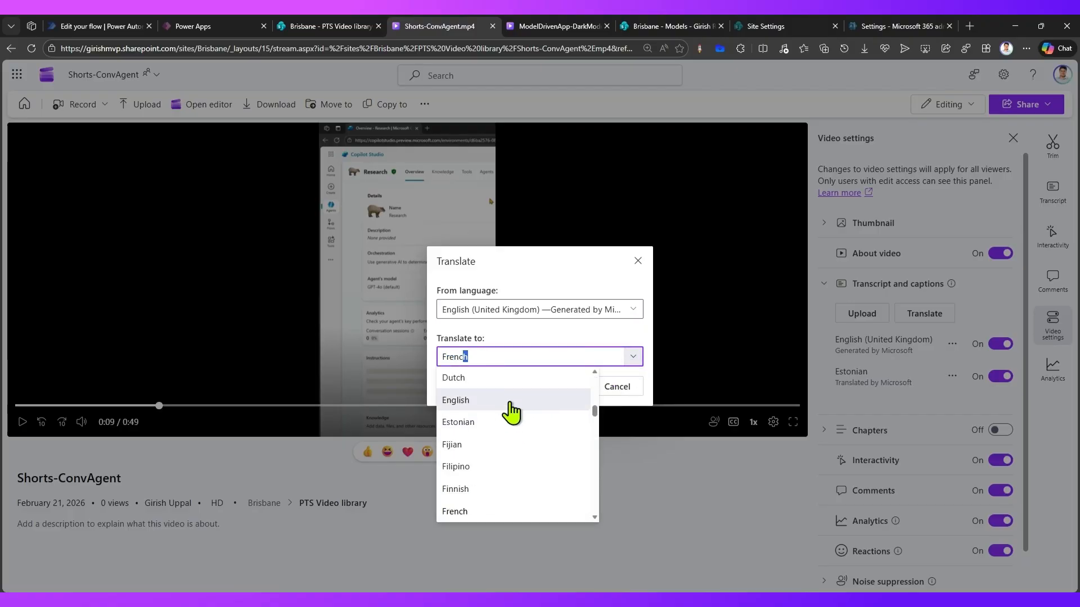
pyautogui.click(488, 512)
pyautogui.click(564, 390)
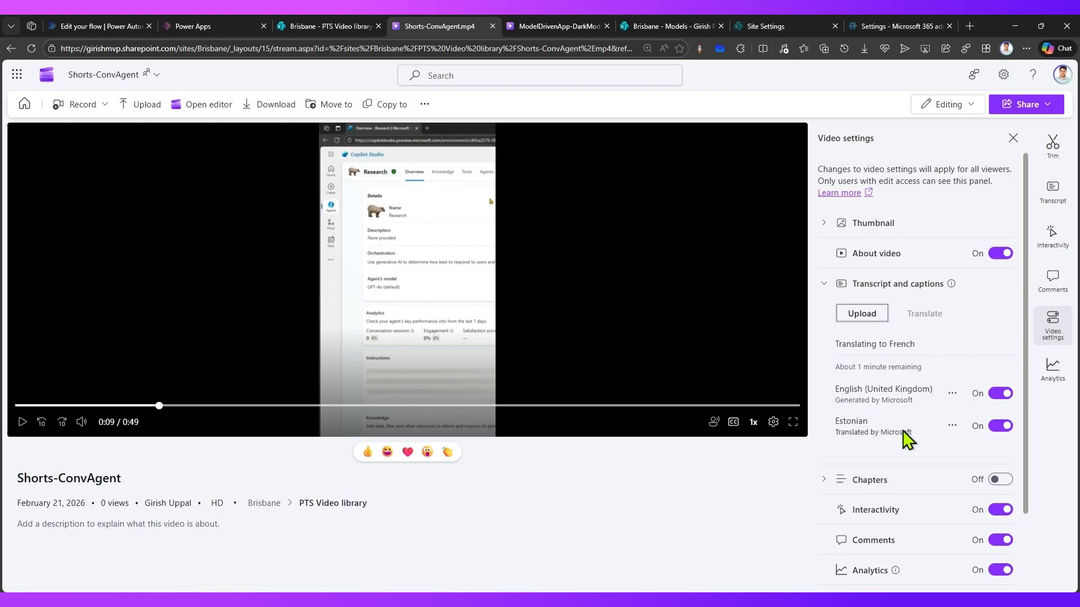
# Step: Play the Shorts-ConvAgent video from the beginning with Estonian captions, skip ahead to 0:29 to check them, and pause
pyautogui.click(732, 423)
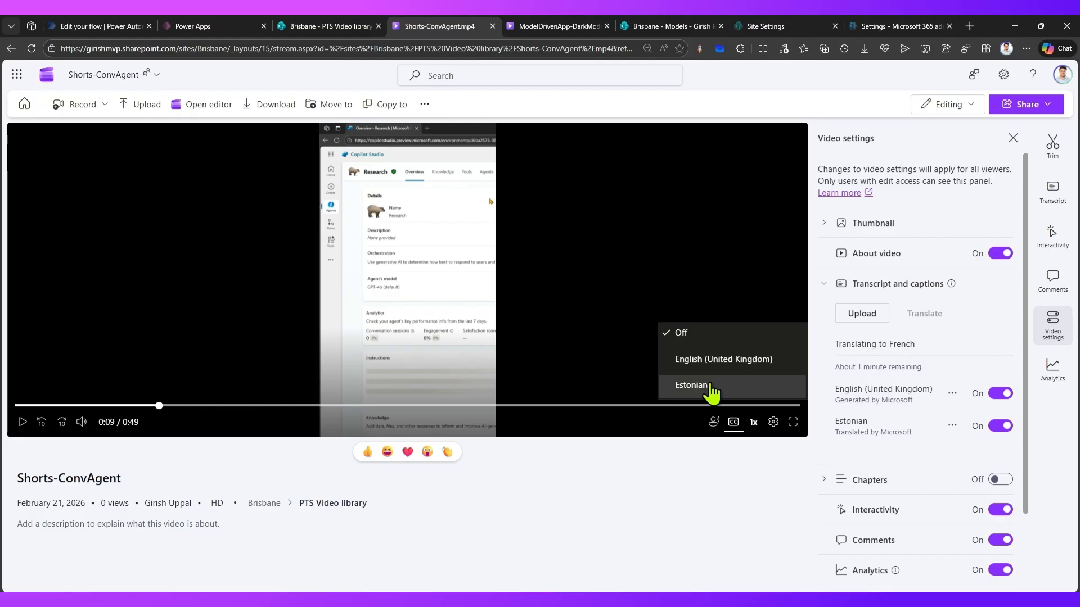
pyautogui.click(697, 483)
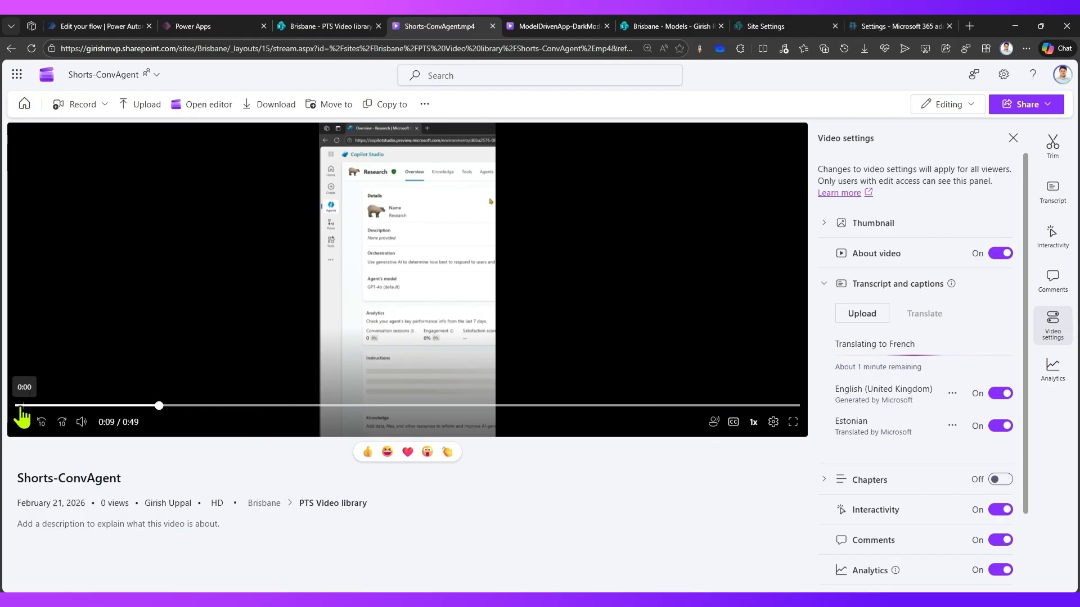
pyautogui.click(18, 406)
pyautogui.click(22, 422)
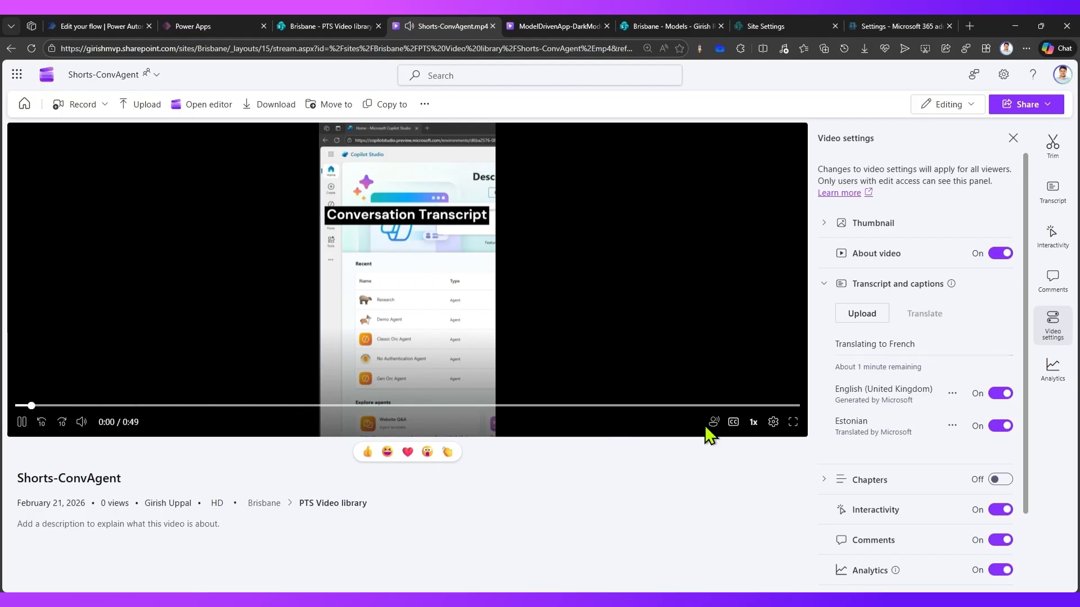
pyautogui.click(733, 421)
pyautogui.click(715, 394)
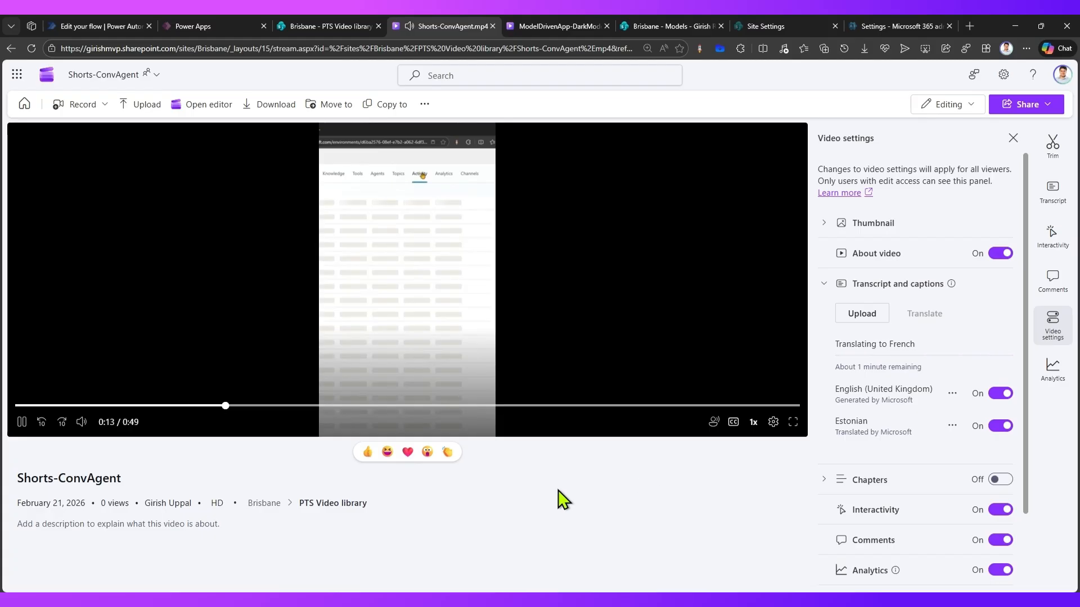
pyautogui.click(23, 423)
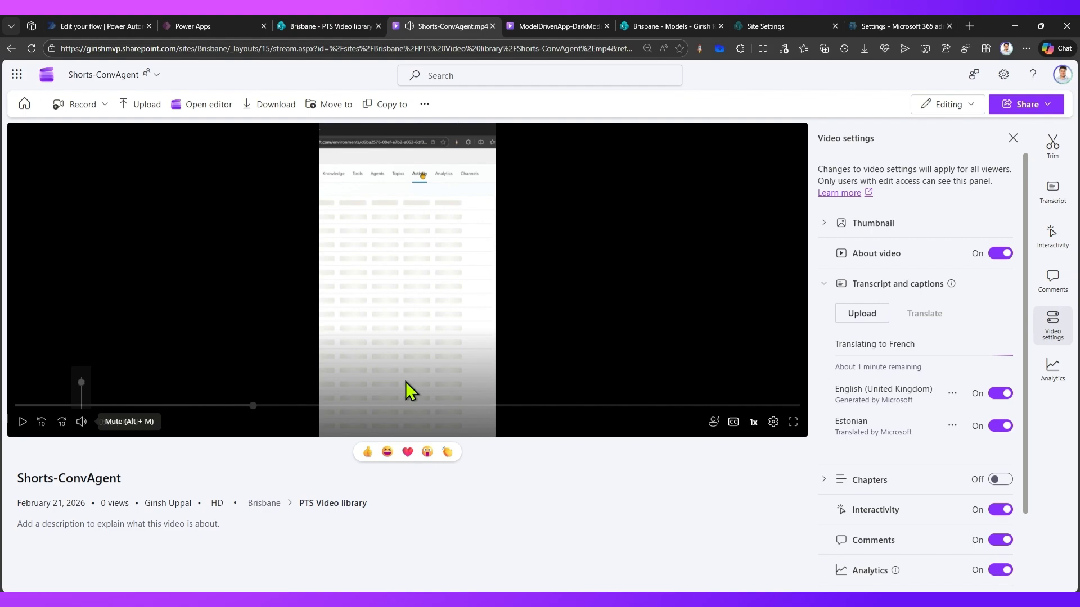
pyautogui.click(478, 406)
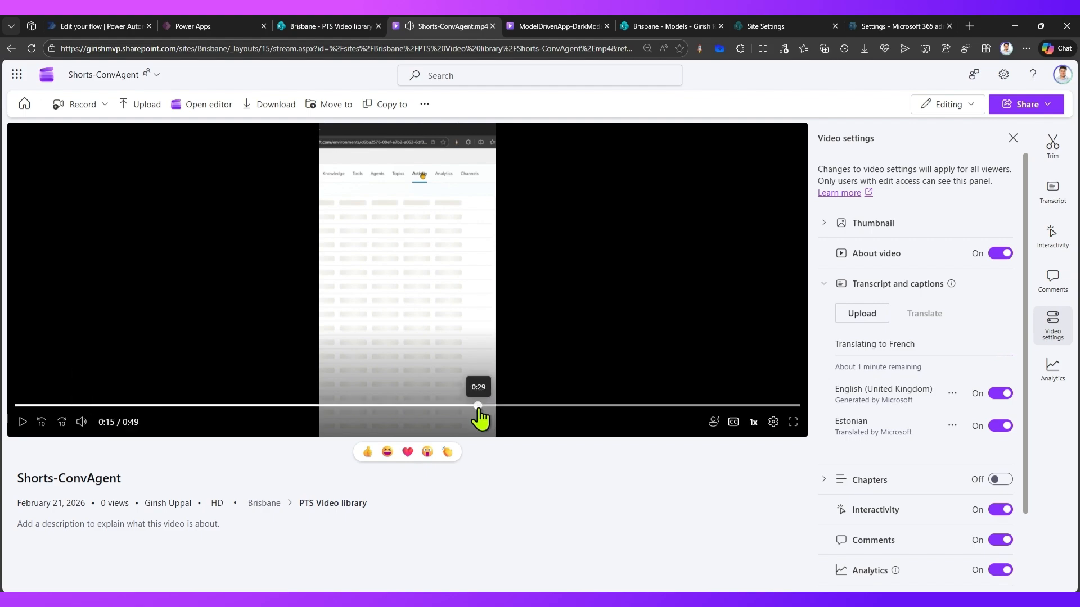
pyautogui.click(23, 423)
pyautogui.click(22, 423)
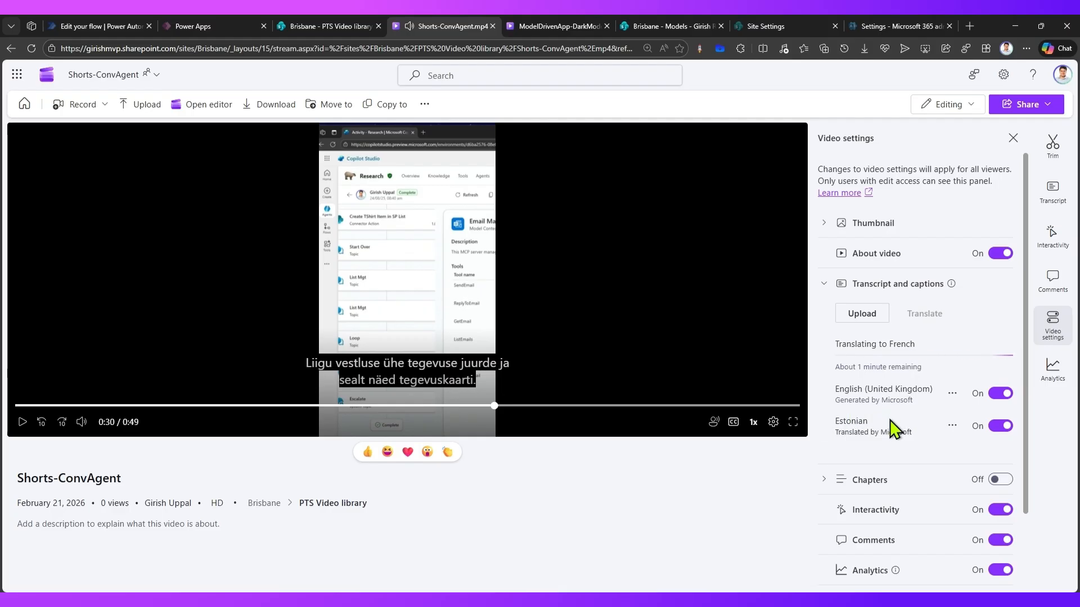
# Step: Download the Estonian transcript as .docx and review the downloaded Shorts-ConvAgent-et.docx in Word
pyautogui.click(952, 426)
pyautogui.moveTo(963, 453)
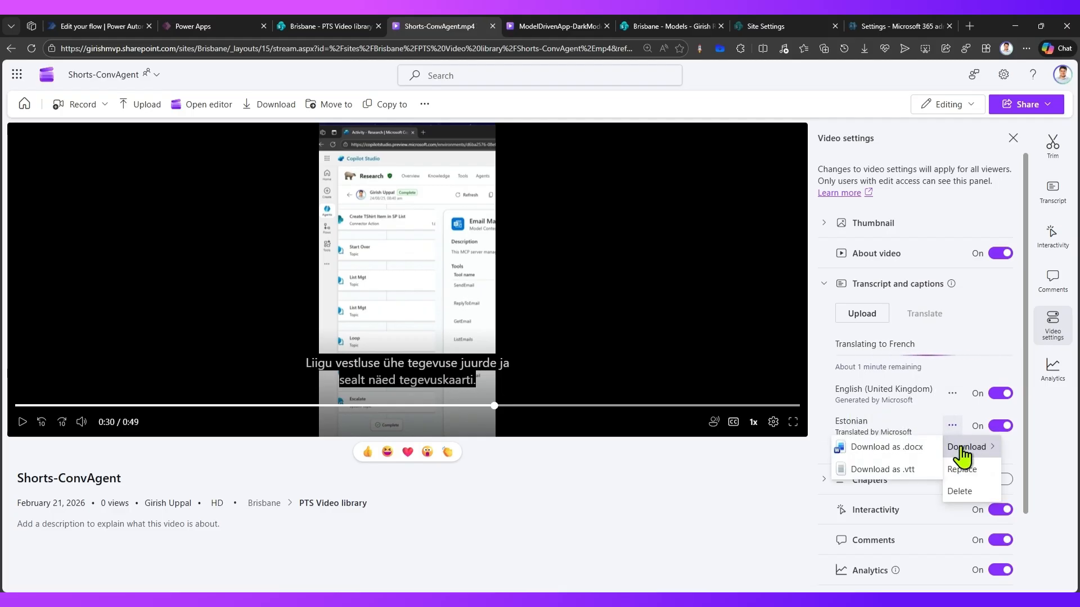
pyautogui.click(911, 450)
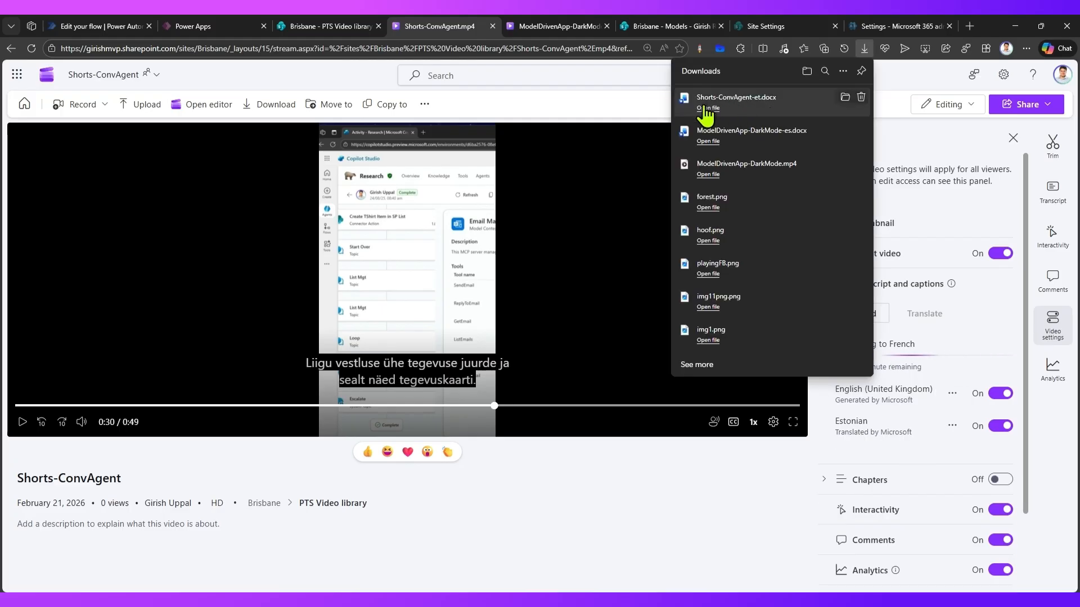
pyautogui.click(707, 109)
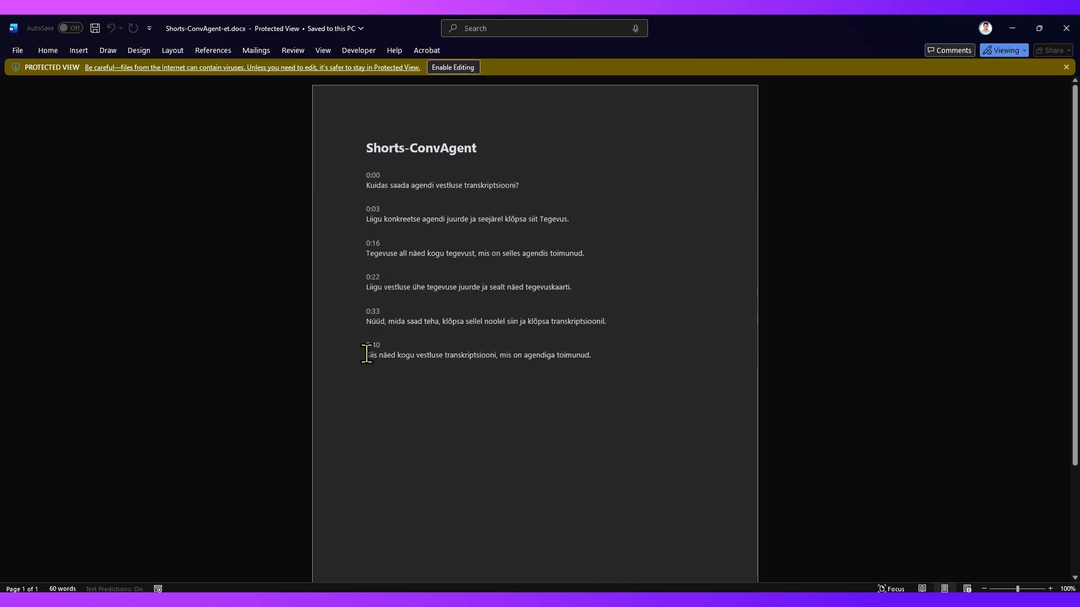
pyautogui.scroll(-3, 438, 370)
pyautogui.scroll(3, 480, 368)
pyautogui.click(1017, 26)
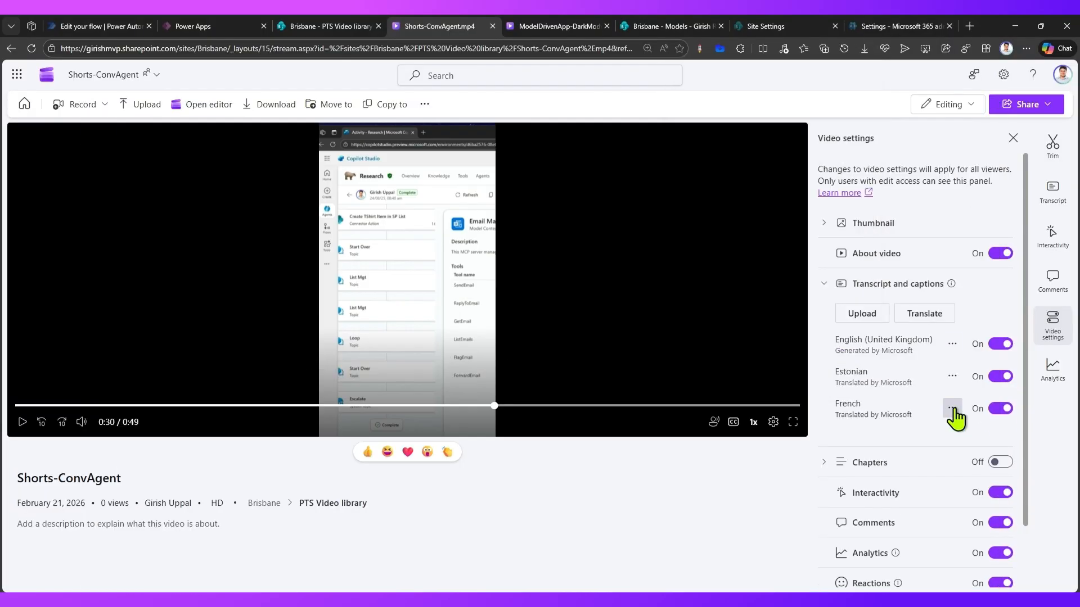
# Step: Download the Estonian transcript as .vtt and open Shorts-ConvAgent-et.vtt in a maximized Notepad window, using that app just once
pyautogui.click(953, 377)
pyautogui.moveTo(970, 398)
pyautogui.click(898, 419)
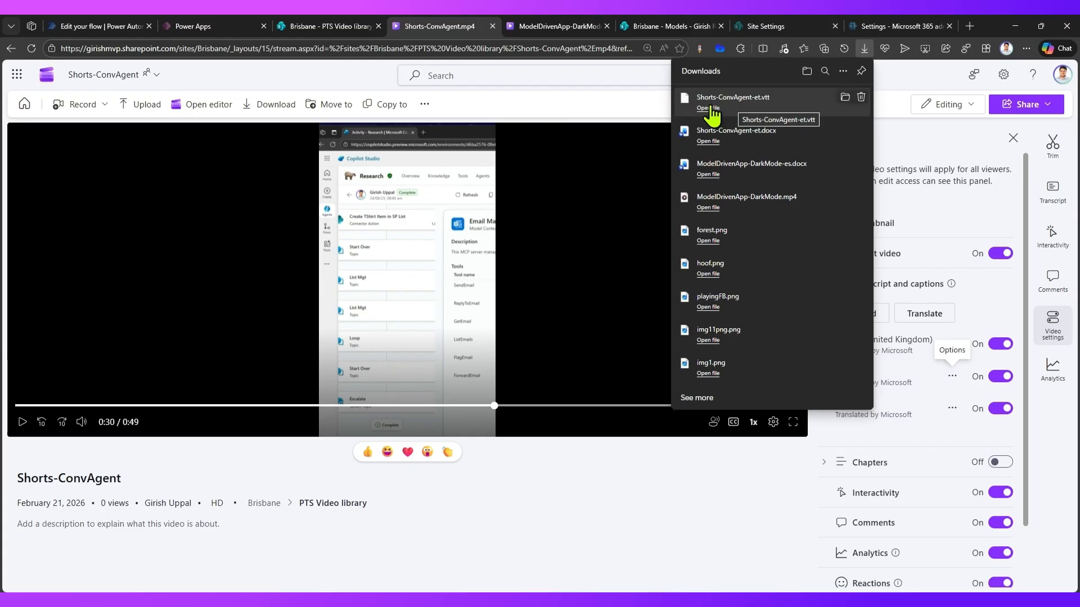
pyautogui.click(710, 109)
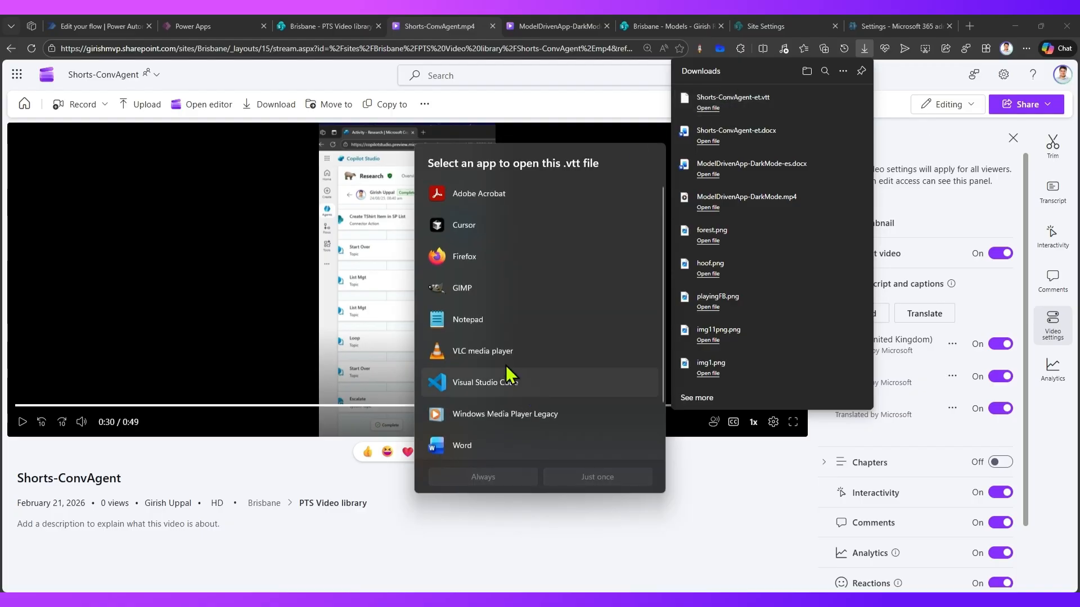
pyautogui.click(482, 318)
pyautogui.click(586, 476)
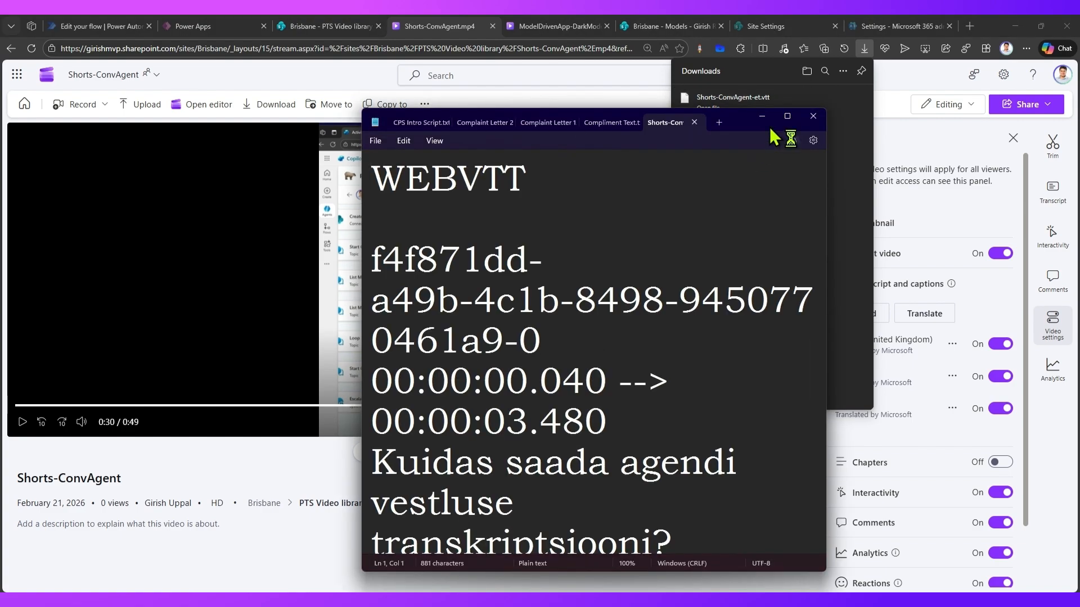
pyautogui.click(786, 117)
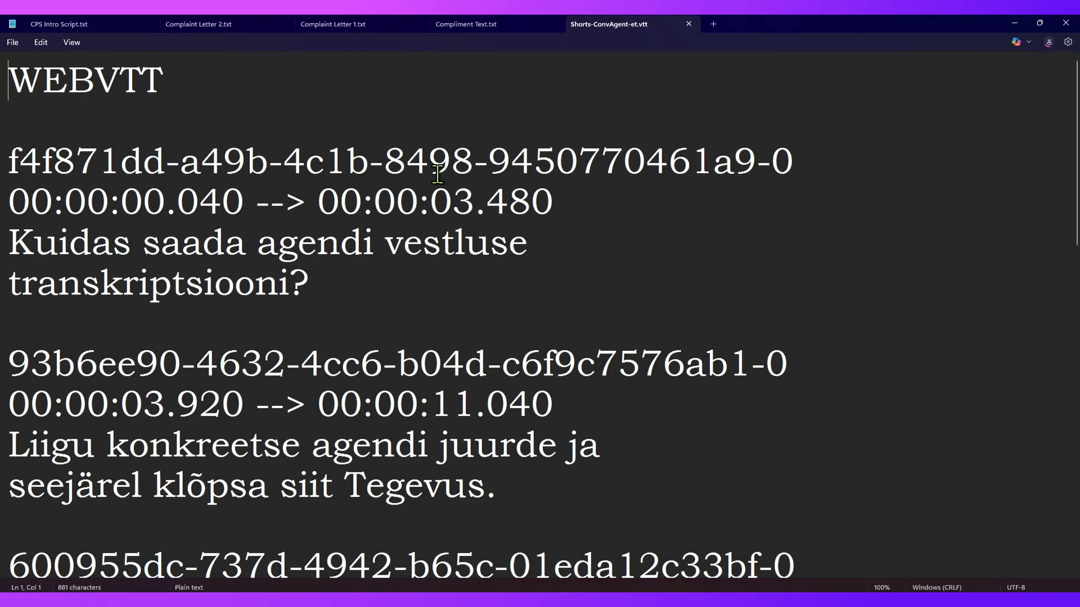
# Step: Examine the .vtt file's timestamps and Estonian caption text at 50% zoom, and return to the browser
pyautogui.scroll(-4, 443, 221)
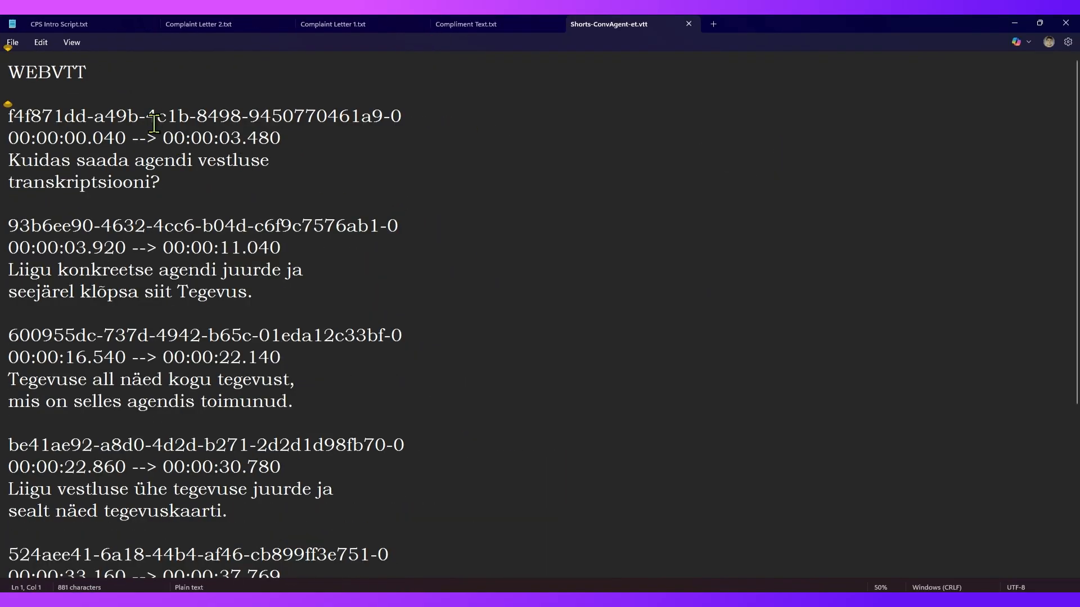
pyautogui.moveTo(9, 141); pyautogui.dragTo(298, 139)
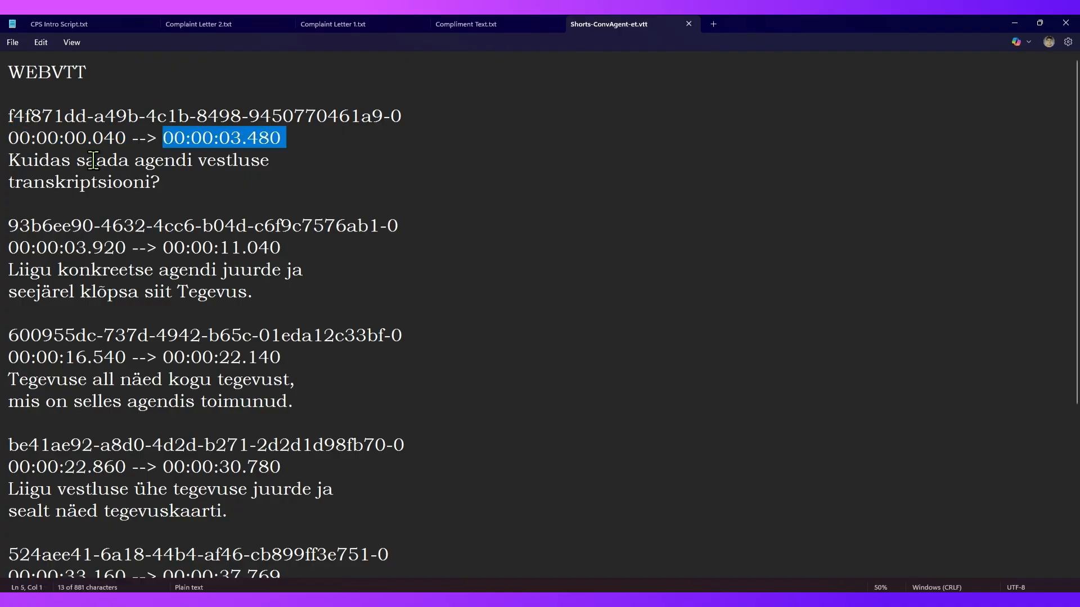
pyautogui.moveTo(10, 160); pyautogui.dragTo(189, 179)
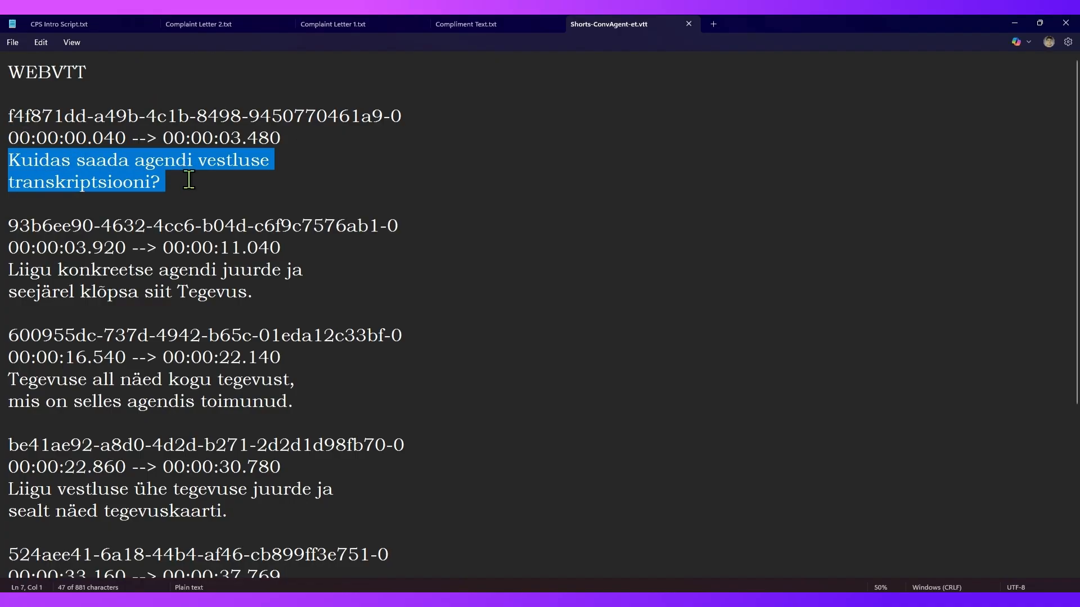
pyautogui.scroll(-4, 178, 352)
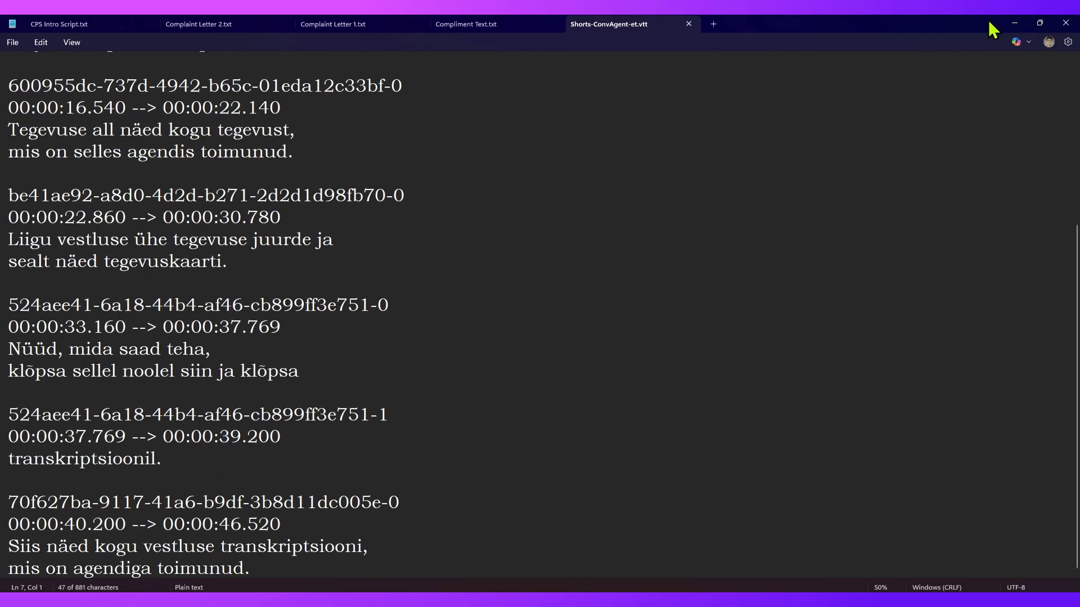
pyautogui.click(1015, 23)
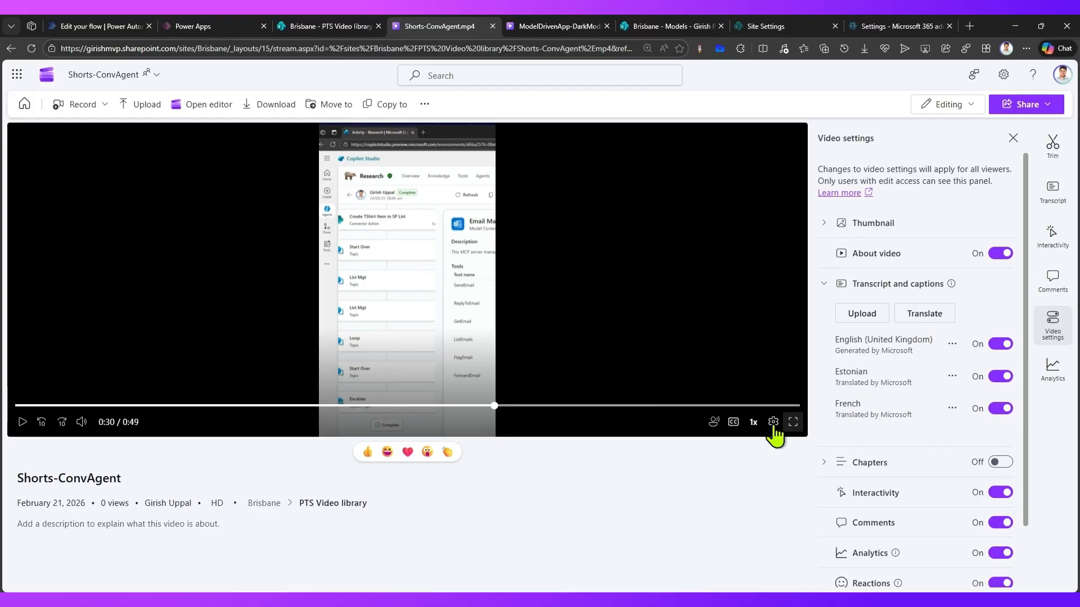
# Step: Turn on French captions for the Shorts-ConvAgent video and play it from the beginning
pyautogui.click(733, 422)
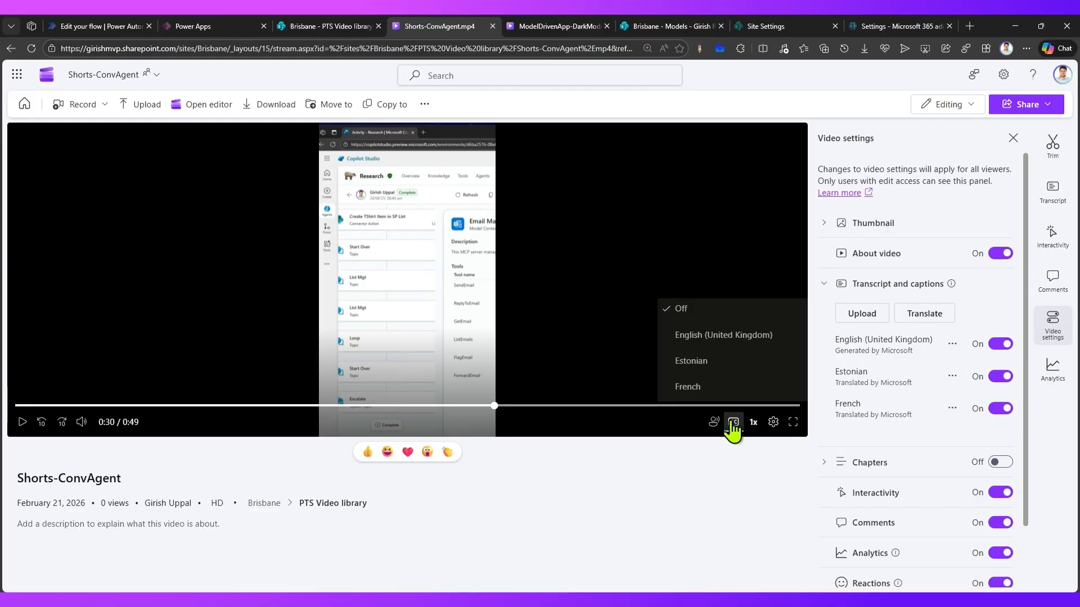
pyautogui.click(706, 391)
pyautogui.click(14, 406)
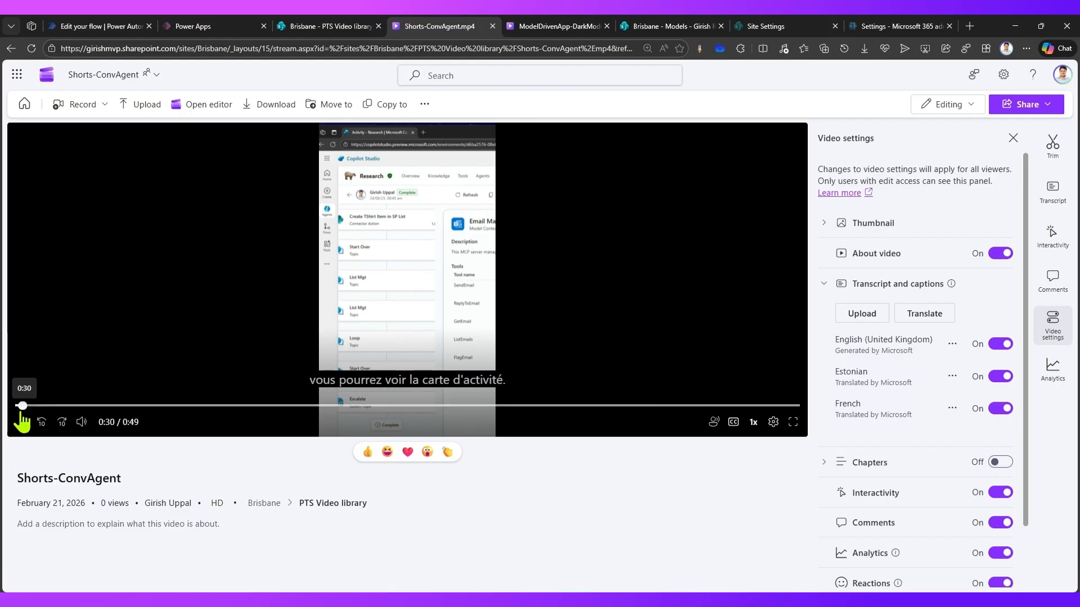
pyautogui.click(22, 423)
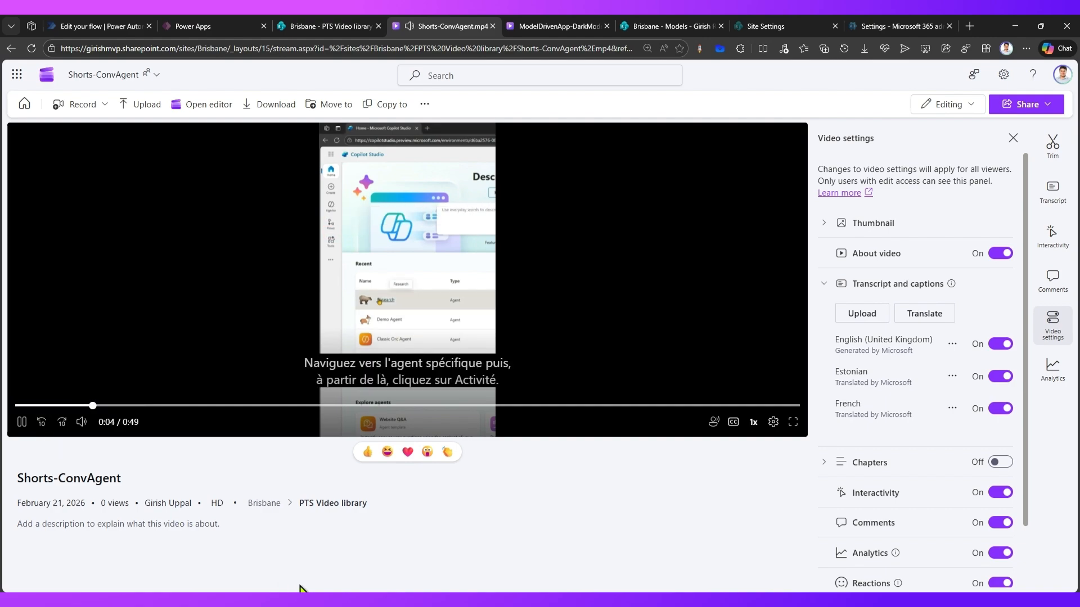
# Step: Compare the Estonian, English (United Kingdom) and French captions in turn during playback, and pause the video with French captions on
pyautogui.click(733, 421)
pyautogui.click(720, 364)
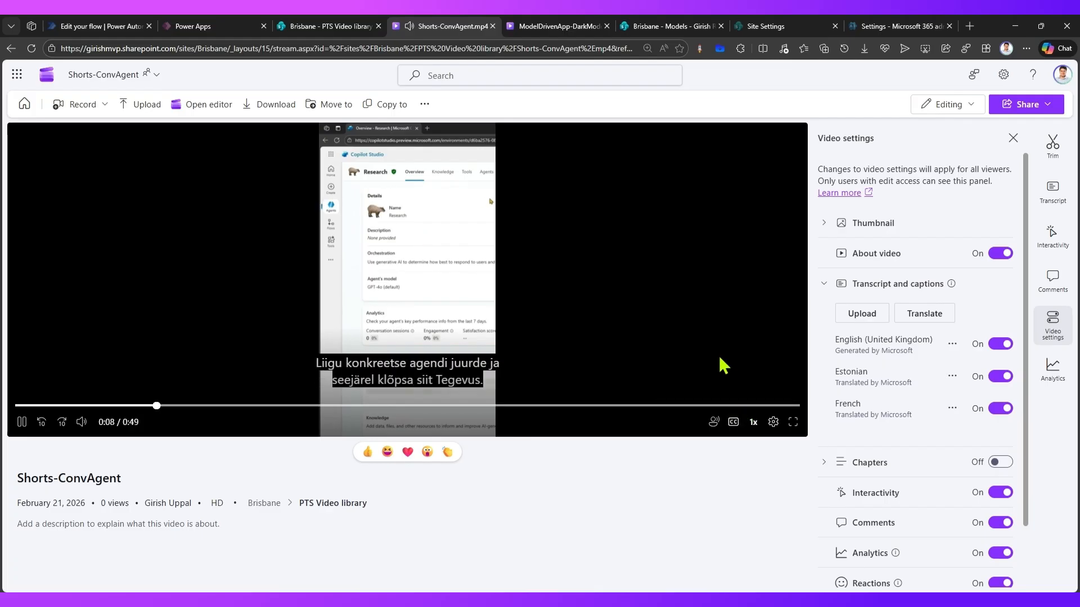
pyautogui.click(732, 422)
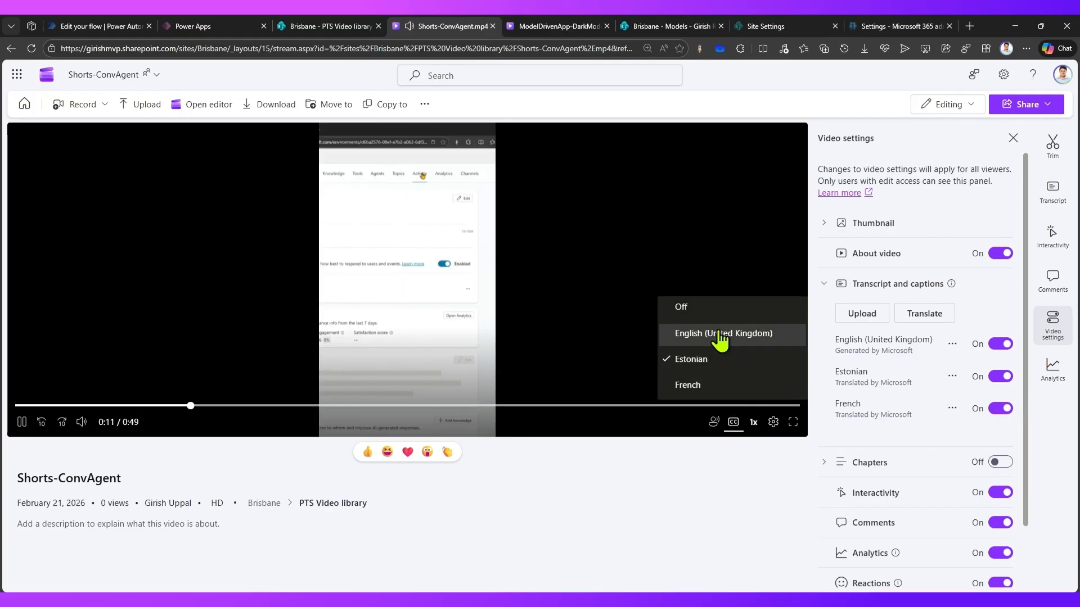
pyautogui.click(720, 332)
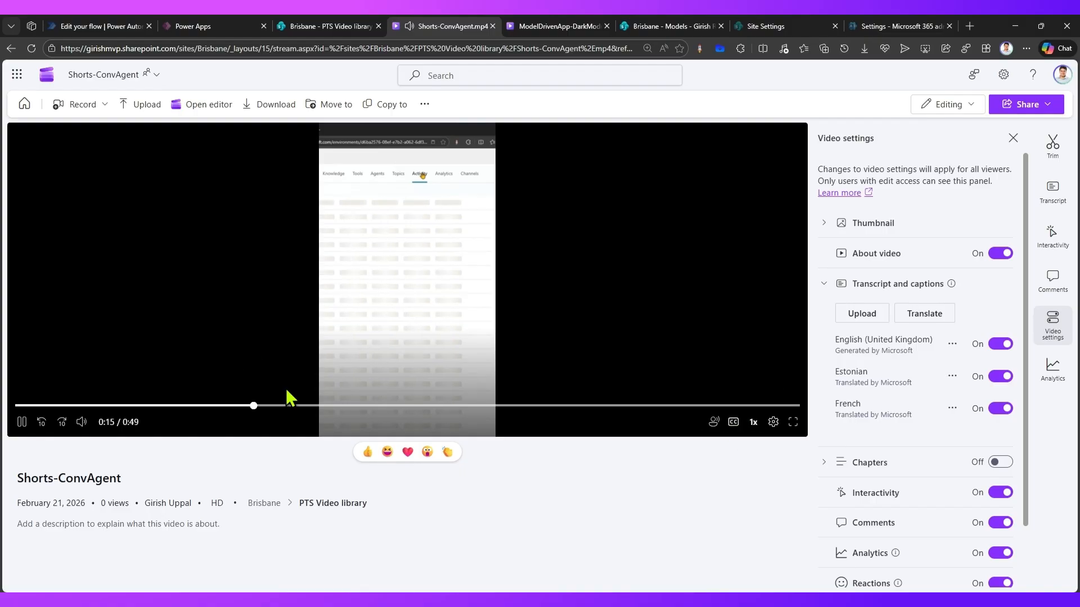
pyautogui.click(331, 406)
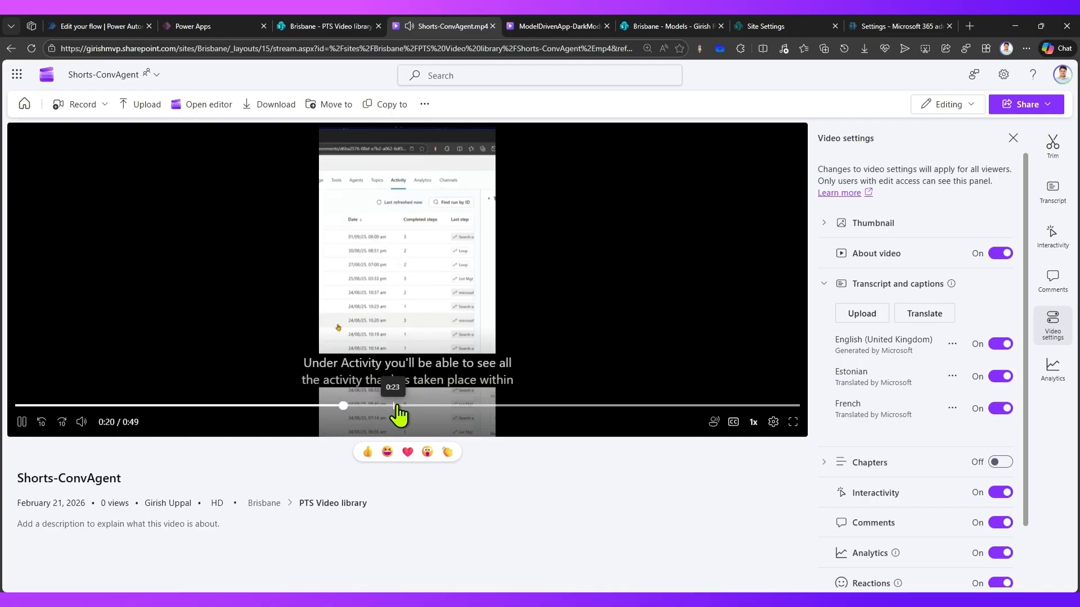
pyautogui.click(733, 423)
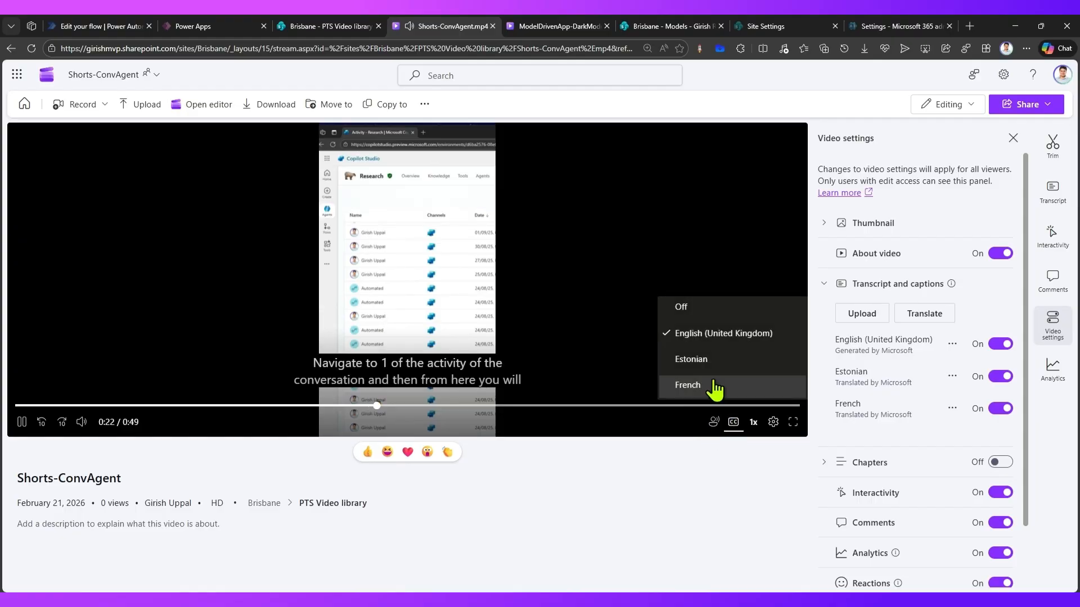
pyautogui.click(714, 385)
pyautogui.click(22, 423)
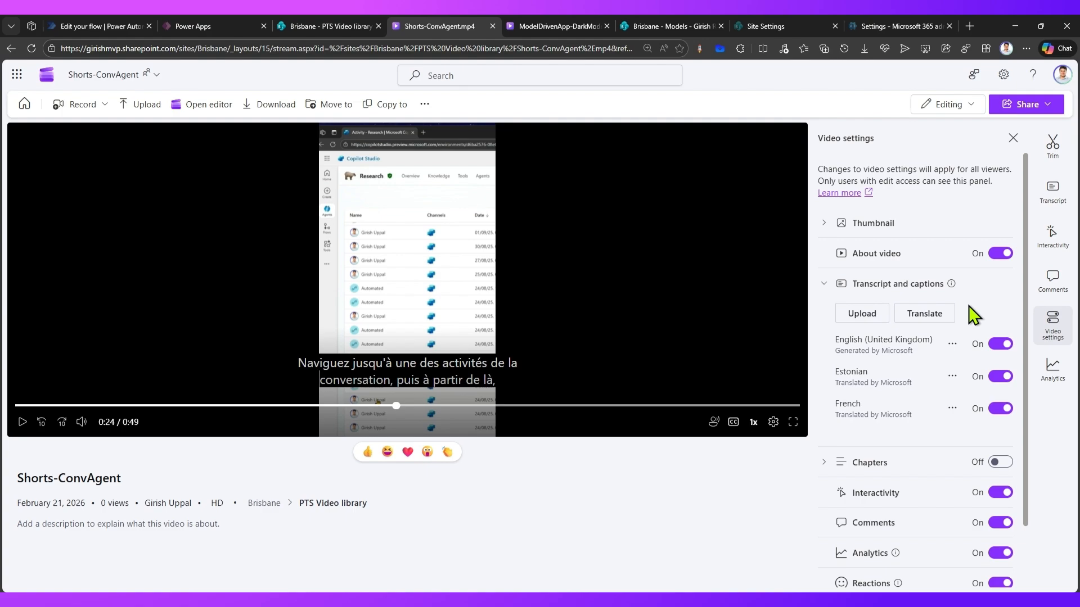
# Step: Turn on Hindi captions for the ModelDrivenApp-DarkMode video, play it from 0:20 to check them, and pause at 0:25
pyautogui.click(576, 26)
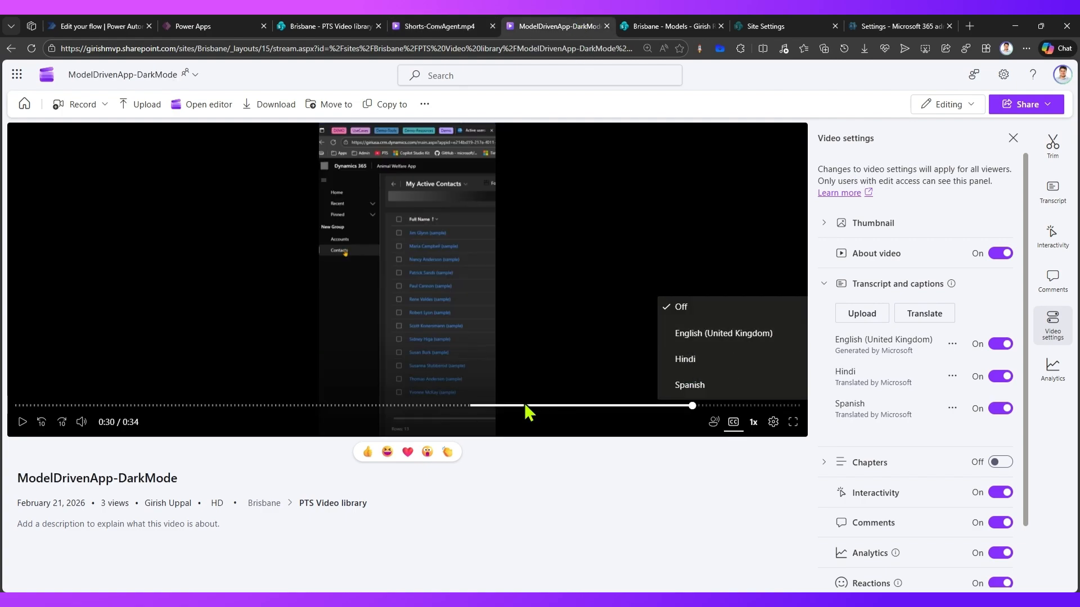
pyautogui.click(469, 405)
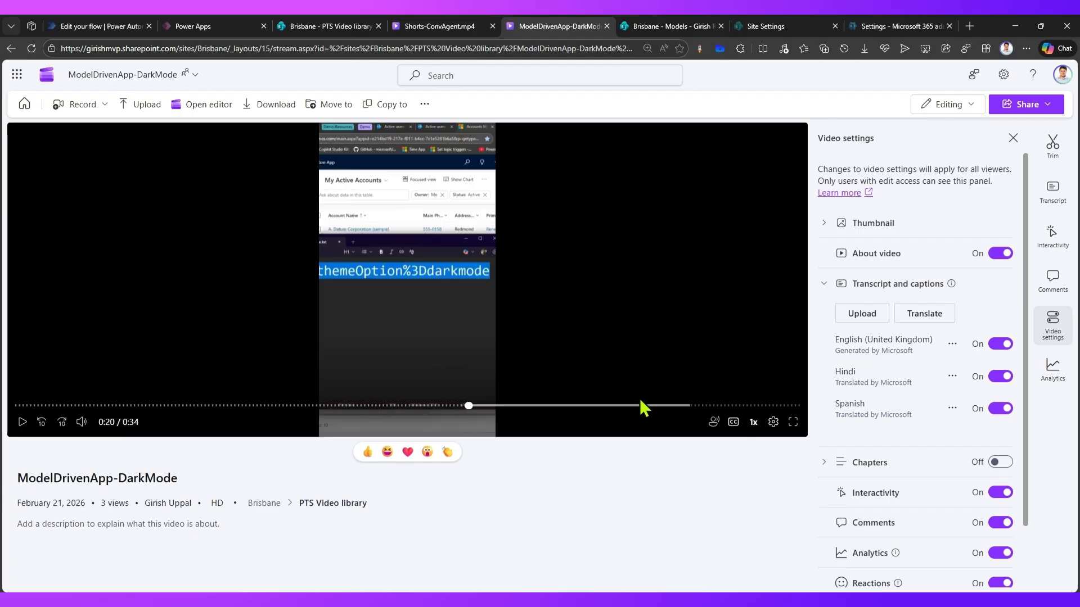
pyautogui.click(738, 422)
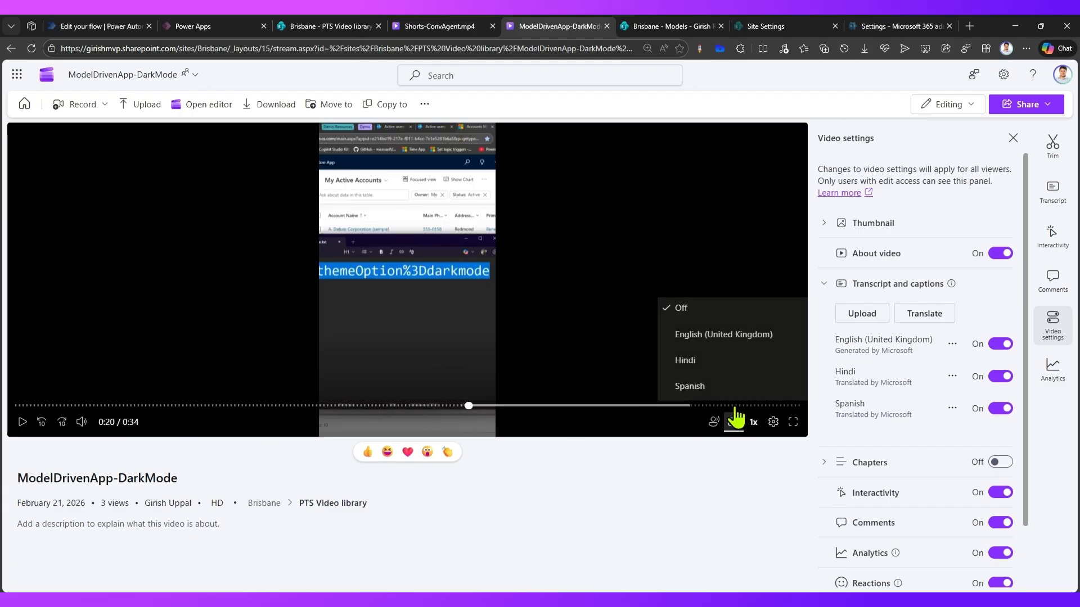
pyautogui.click(706, 382)
pyautogui.click(22, 422)
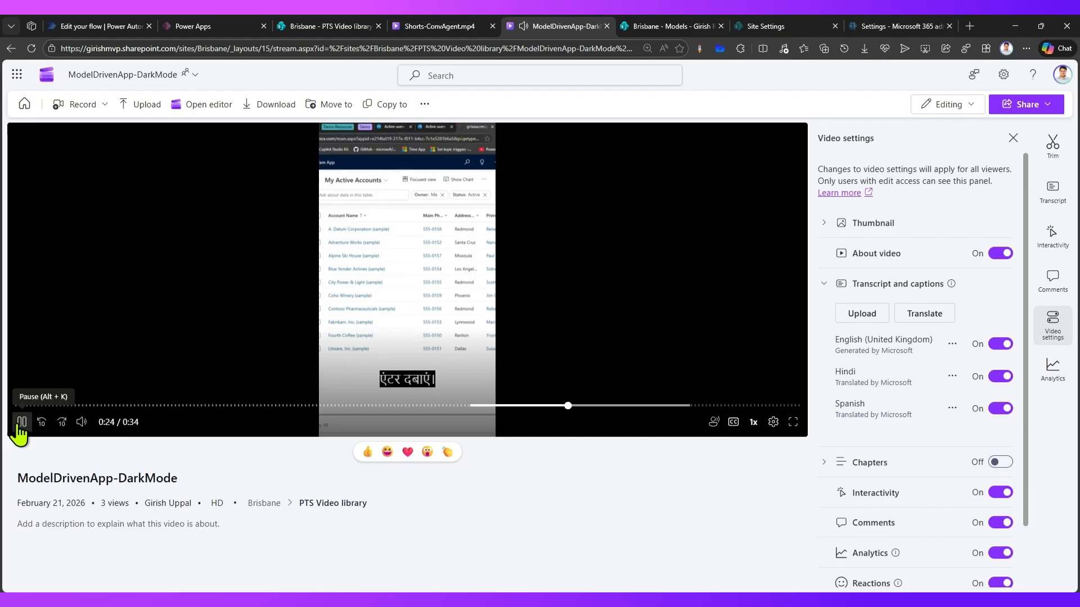
pyautogui.click(22, 422)
pyautogui.click(20, 425)
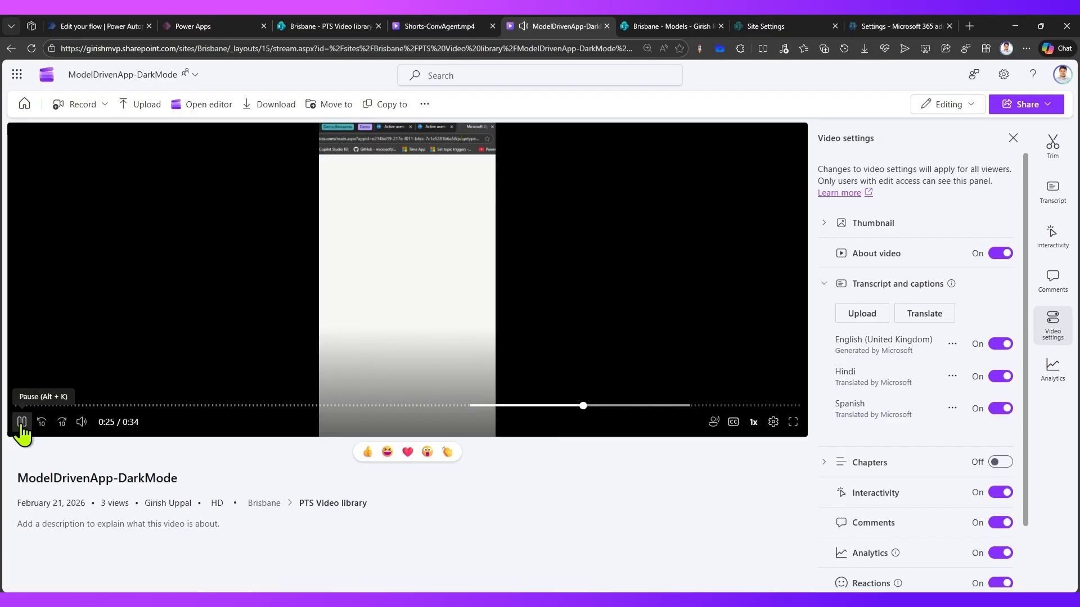
pyautogui.click(20, 425)
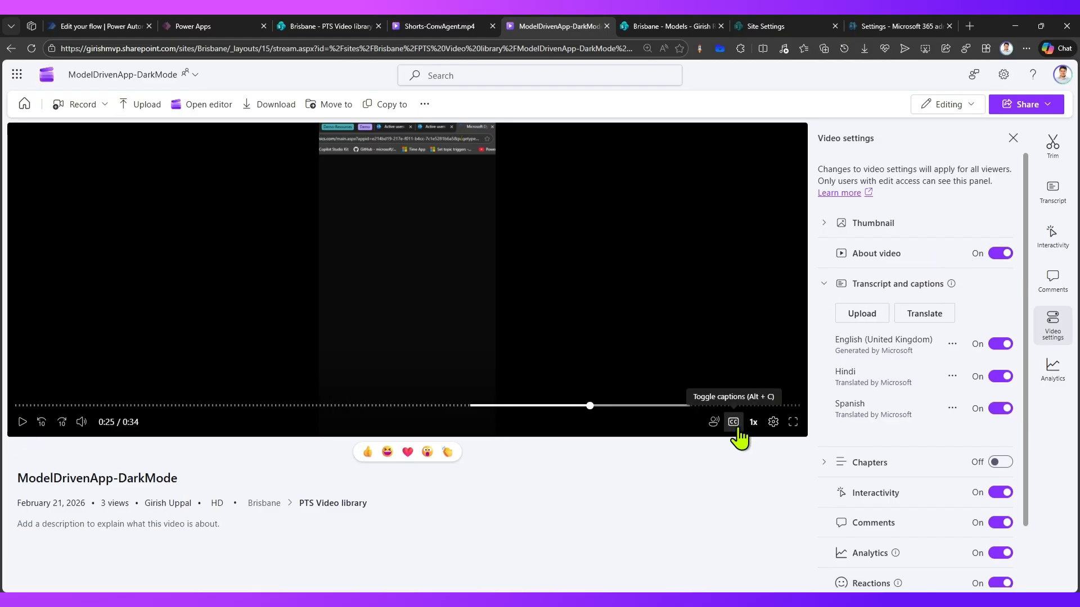
# Step: Look through the columns available for the PTS Video library view, and leave the column selection without applying changes
pyautogui.click(319, 26)
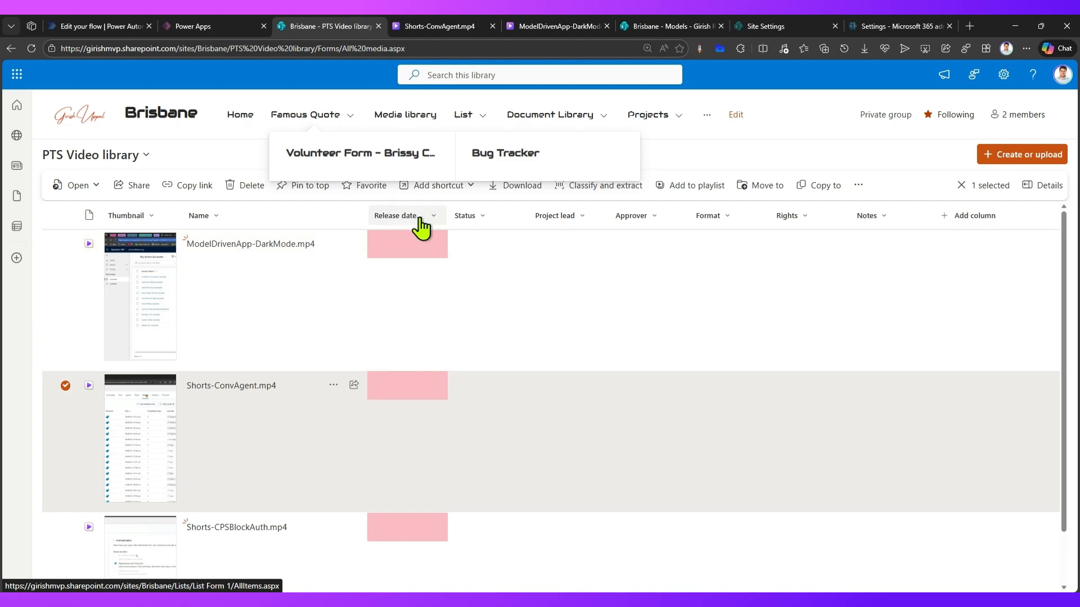
pyautogui.click(433, 222)
pyautogui.moveTo(452, 332)
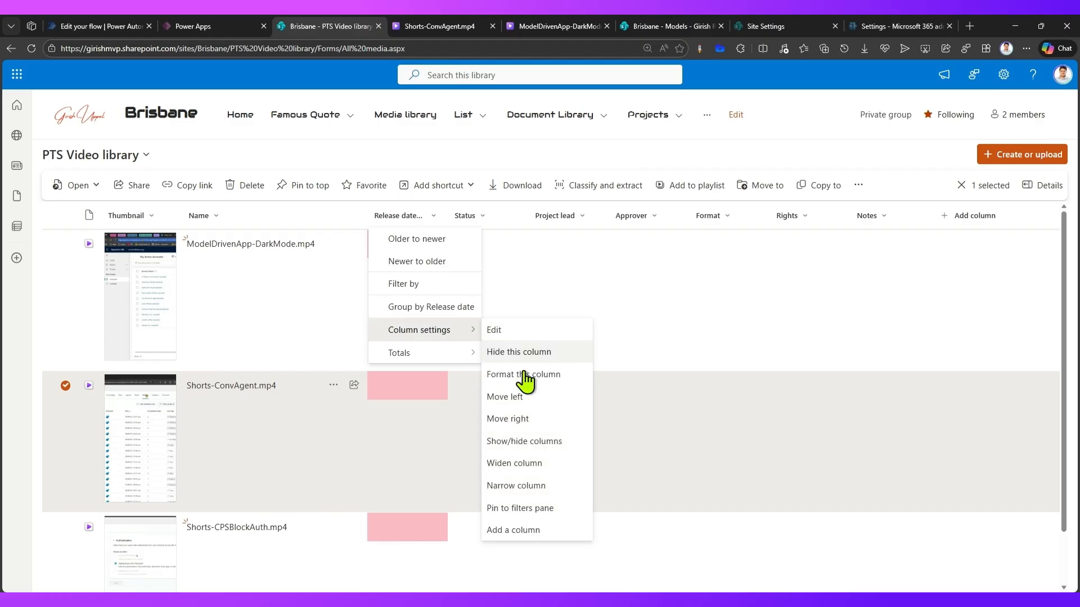
pyautogui.click(546, 442)
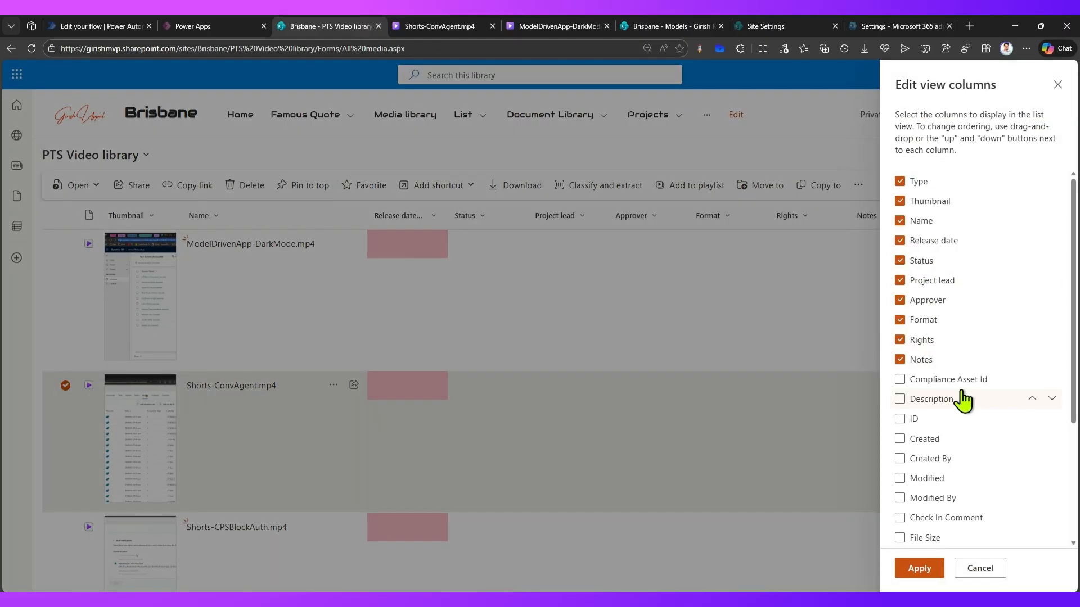
pyautogui.scroll(-3, 950, 432)
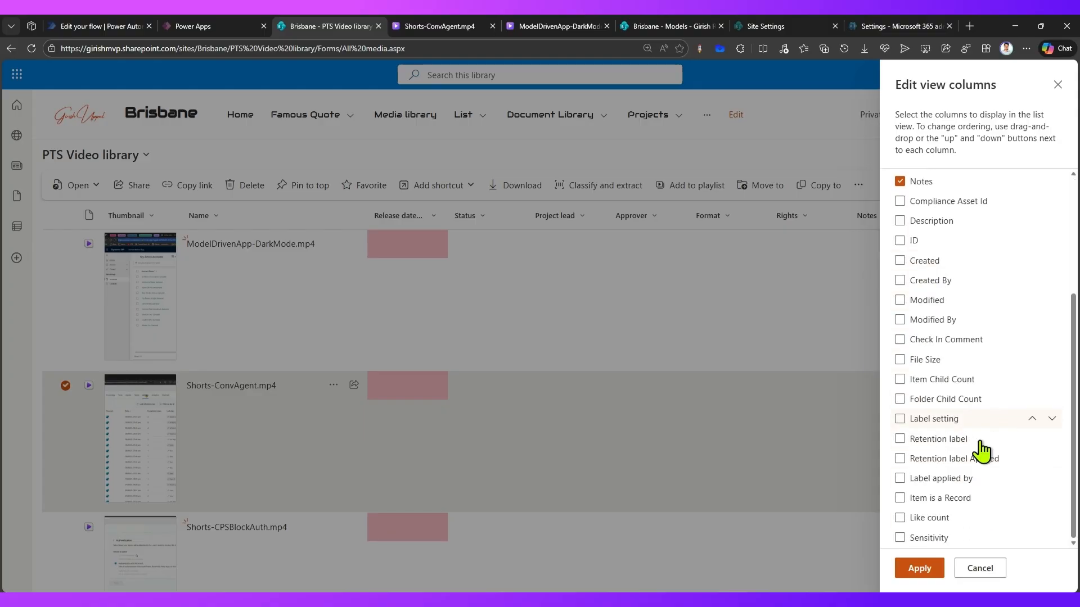
pyautogui.click(980, 569)
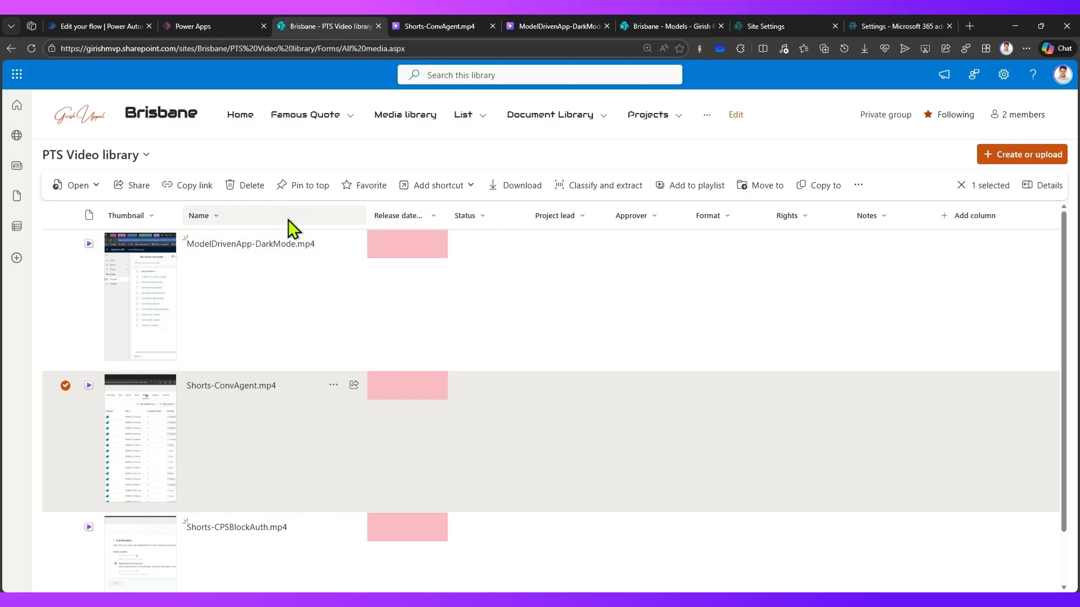
# Step: View the recent translation activity of ModelDrivenApp-DarkMode.mp4 in the PTS Video library
pyautogui.click(433, 25)
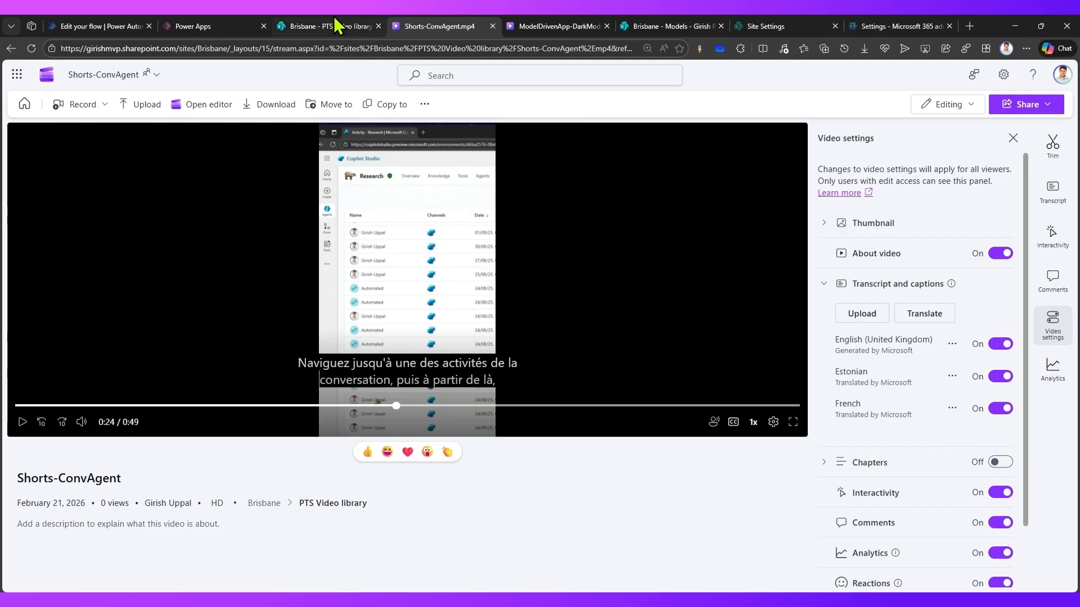
pyautogui.click(333, 27)
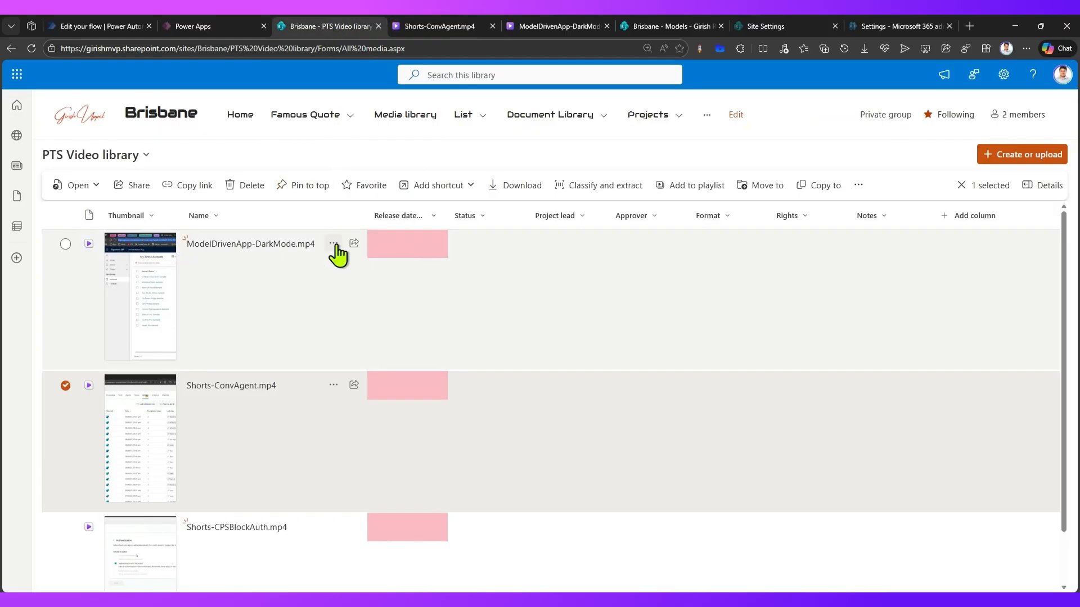
pyautogui.click(334, 245)
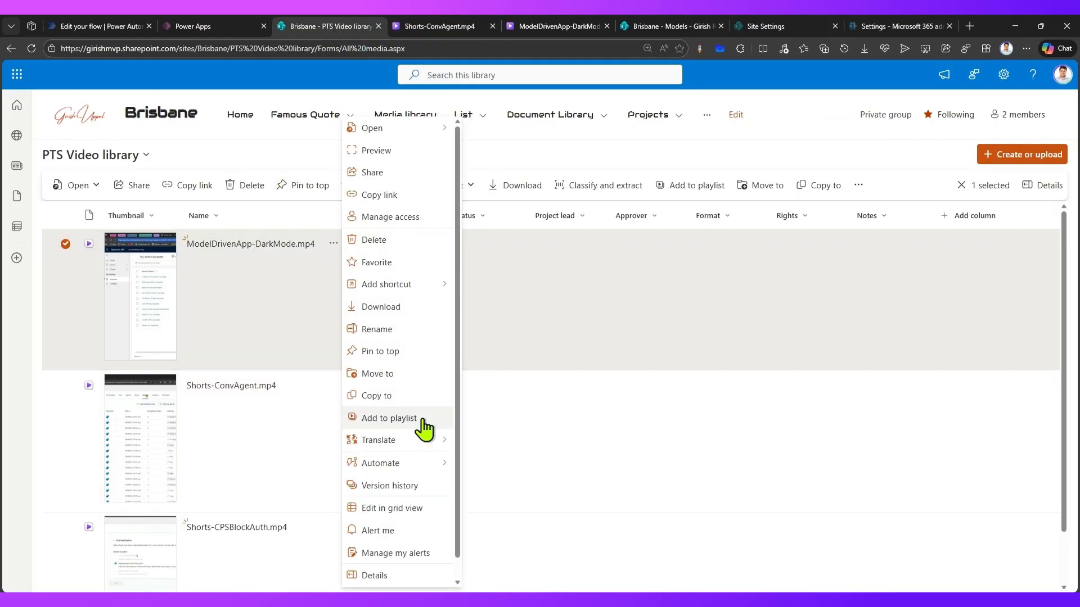
pyautogui.moveTo(433, 447)
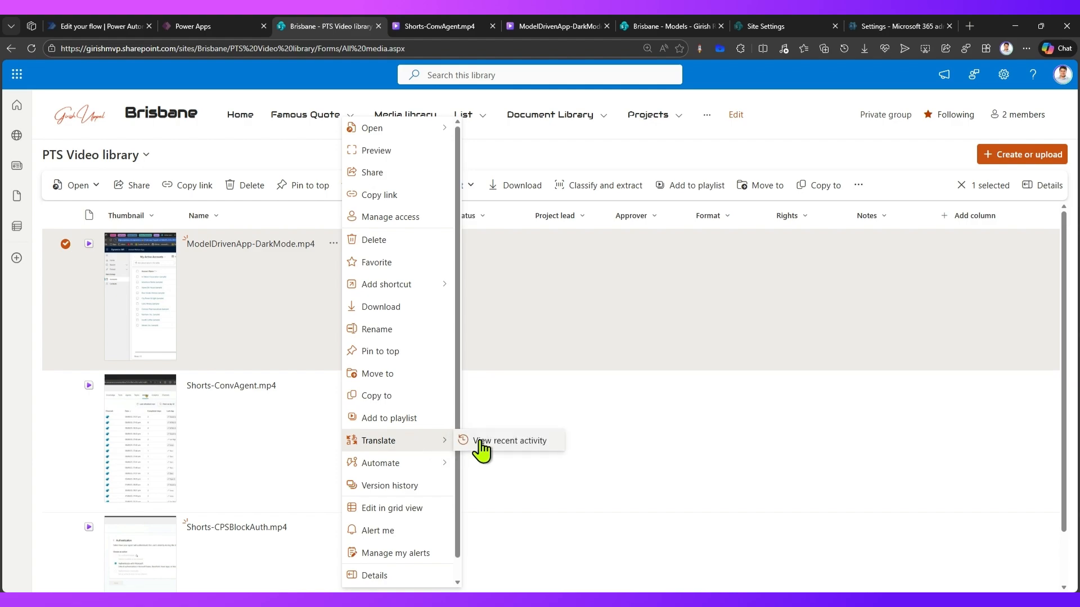
pyautogui.click(481, 442)
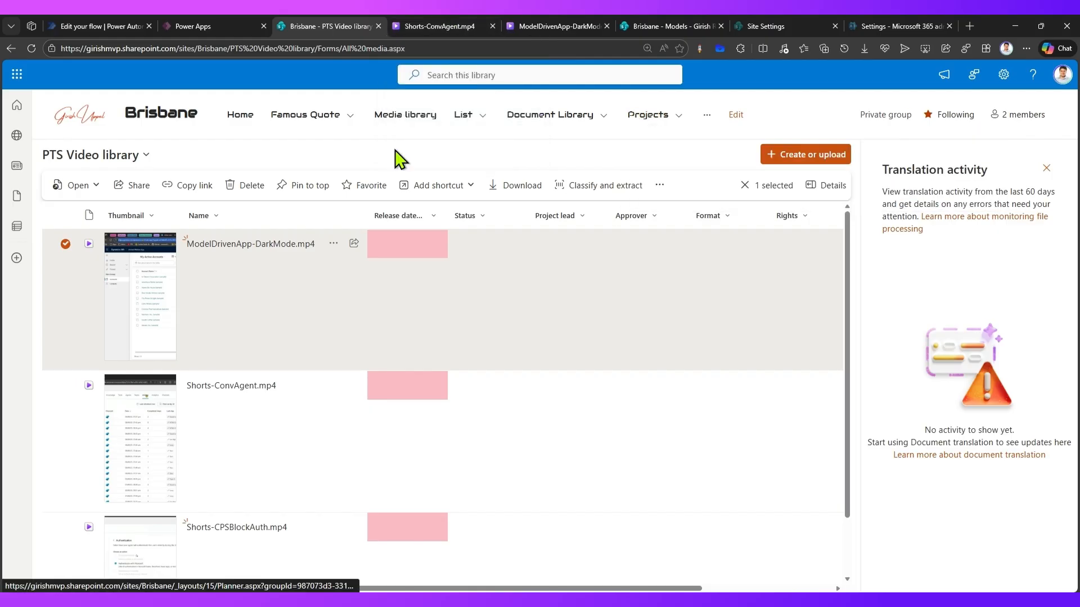
# Step: Open the document library named after the site owner and view the recent translation activity of Boeing 777 Aircraft Details.docx
pyautogui.moveTo(557, 121)
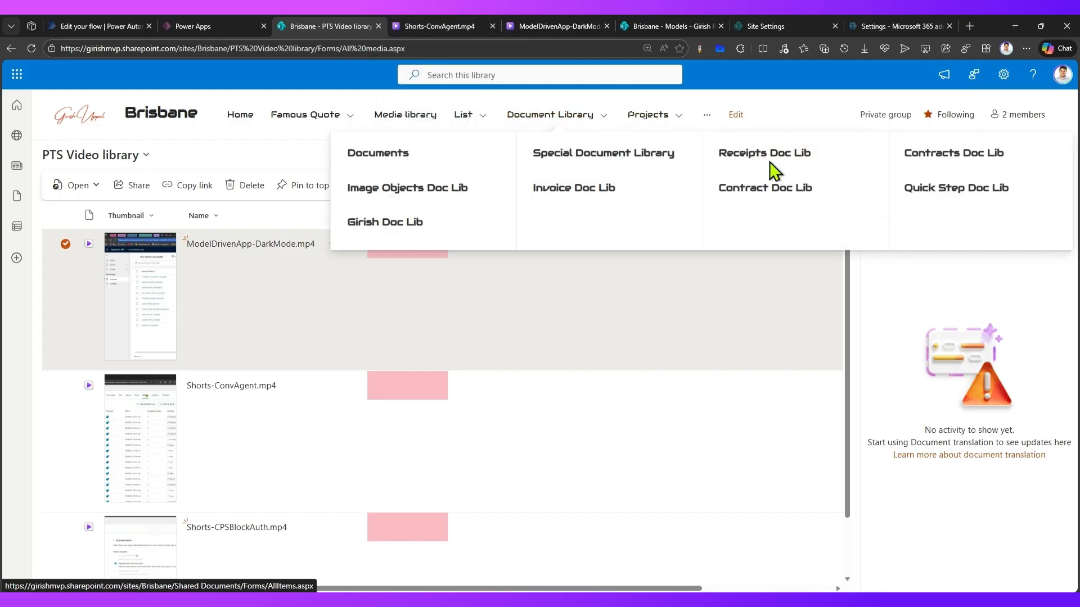
pyautogui.click(405, 225)
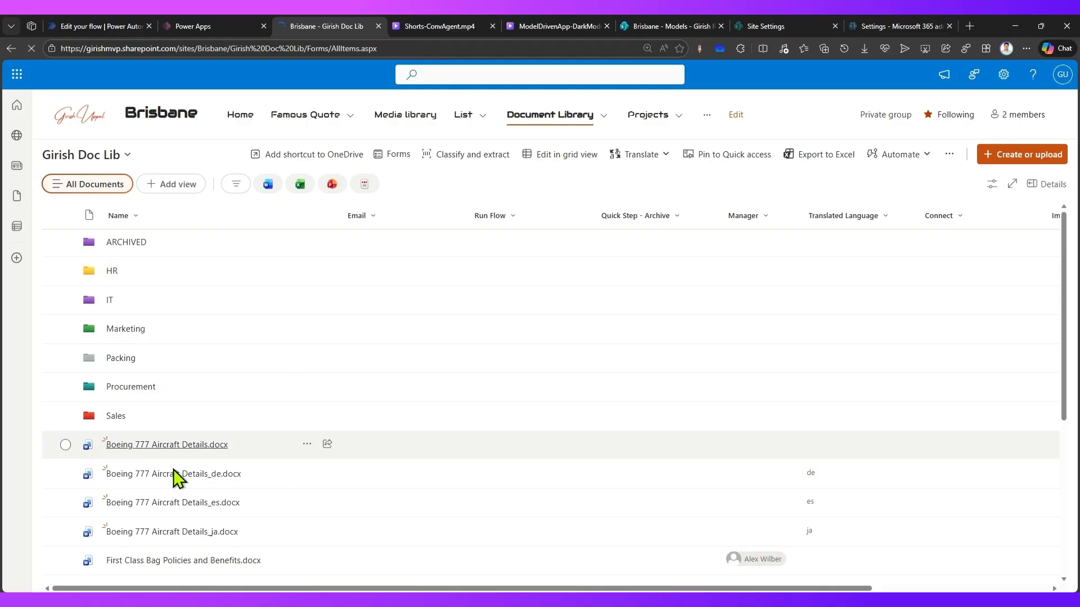
pyautogui.scroll(-2, 285, 433)
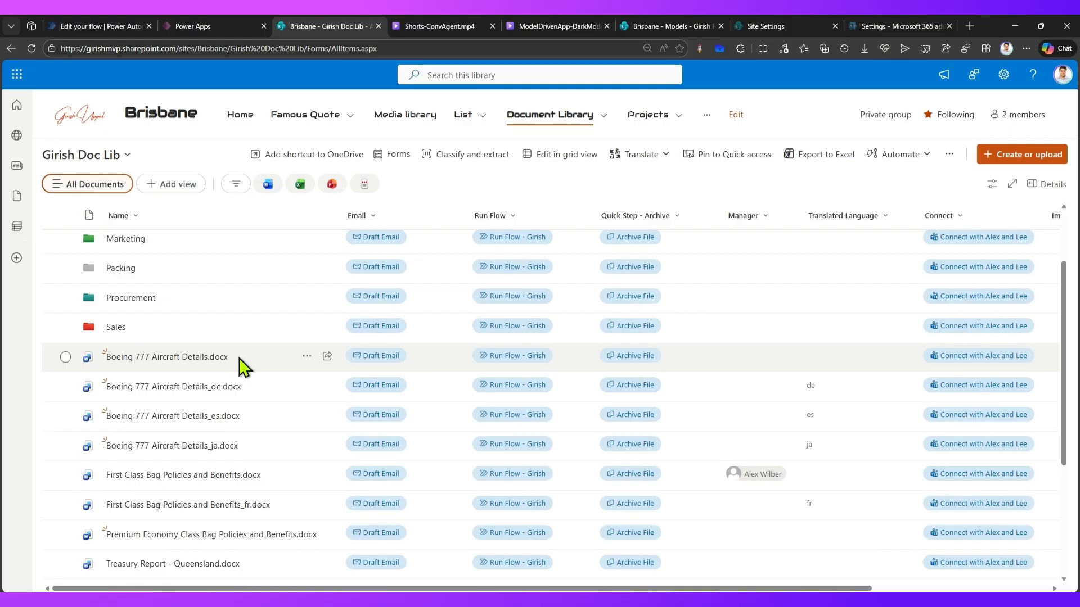
pyautogui.click(307, 360)
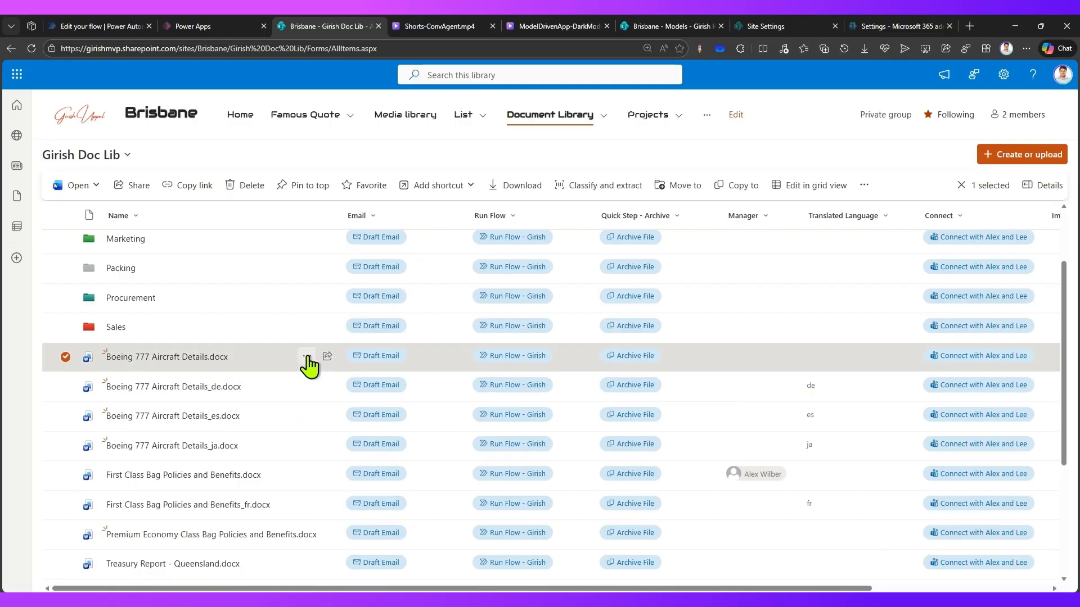
pyautogui.moveTo(381, 419)
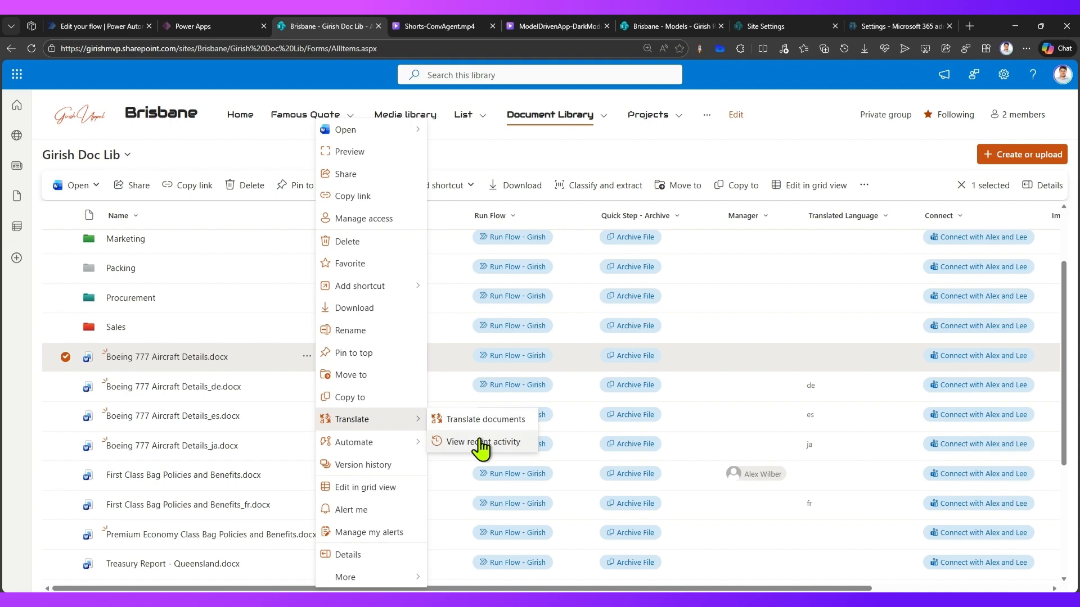
pyautogui.click(481, 442)
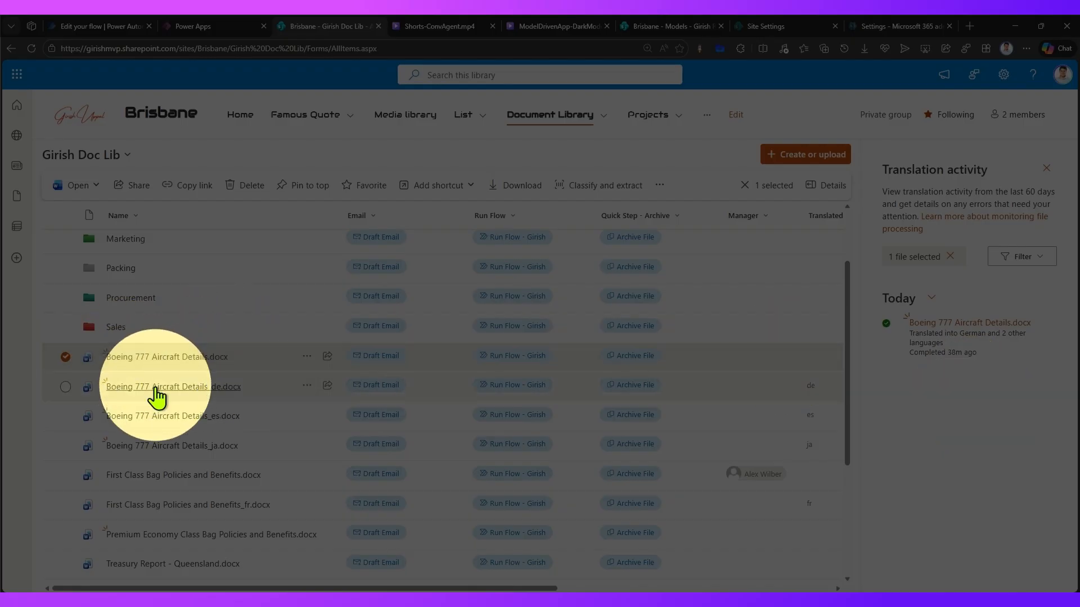
pyautogui.moveTo(155, 397)
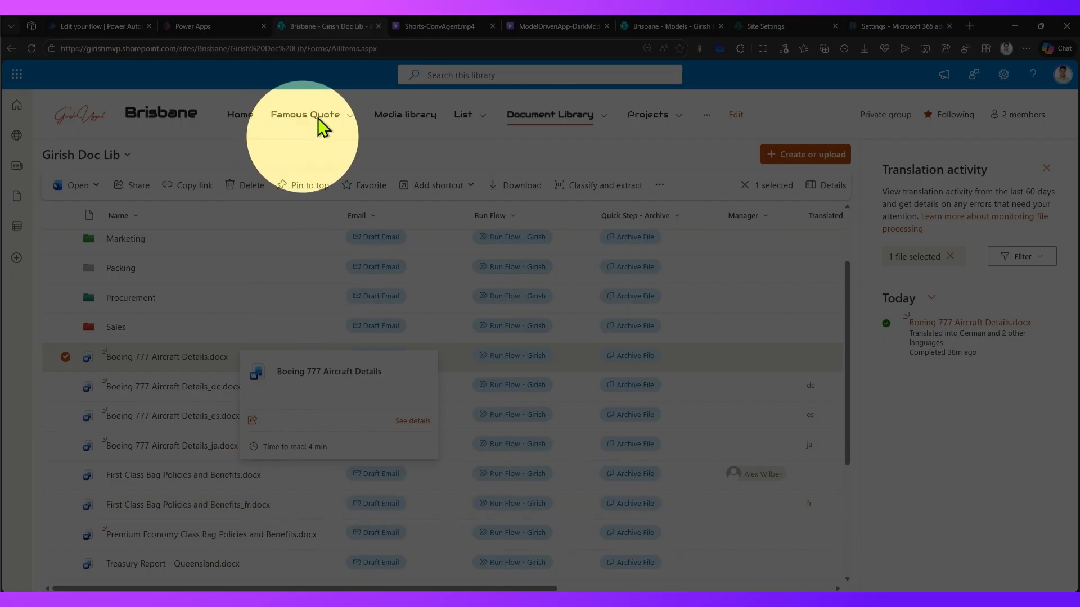
# Step: Reopen the Boeing 777 Aircraft Details.docx translation activity, highlight its target languages, and compare them with the translated copies in the library
pyautogui.click(463, 26)
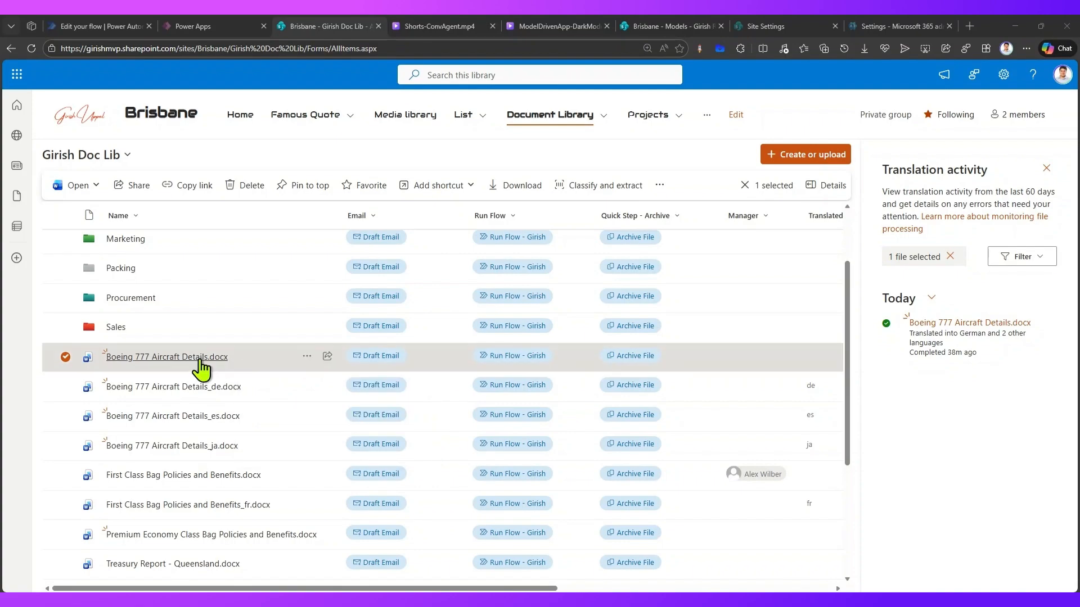
pyautogui.moveTo(223, 363)
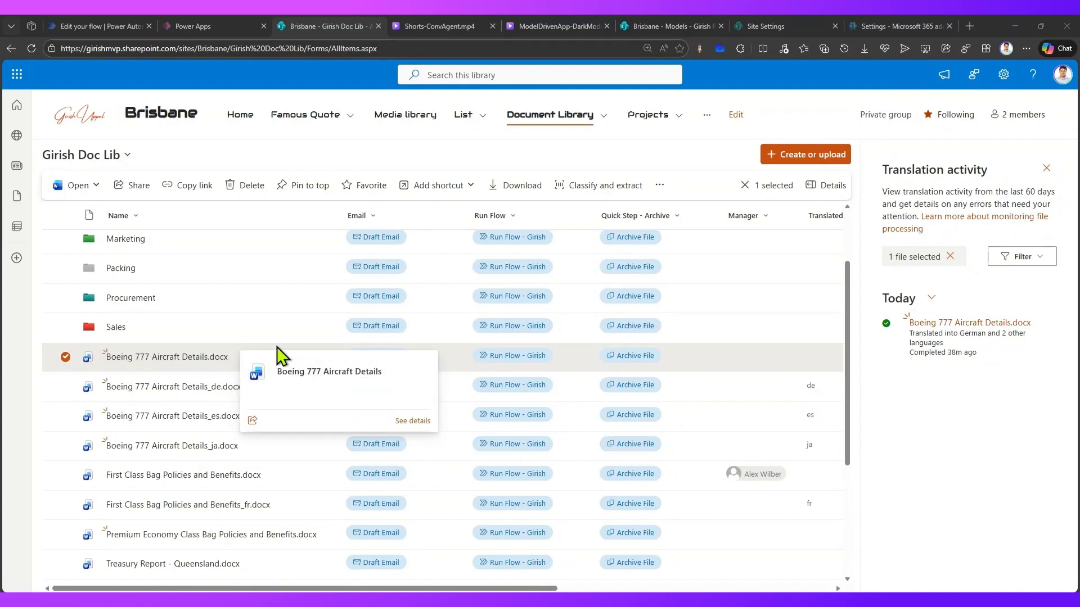
pyautogui.click(308, 357)
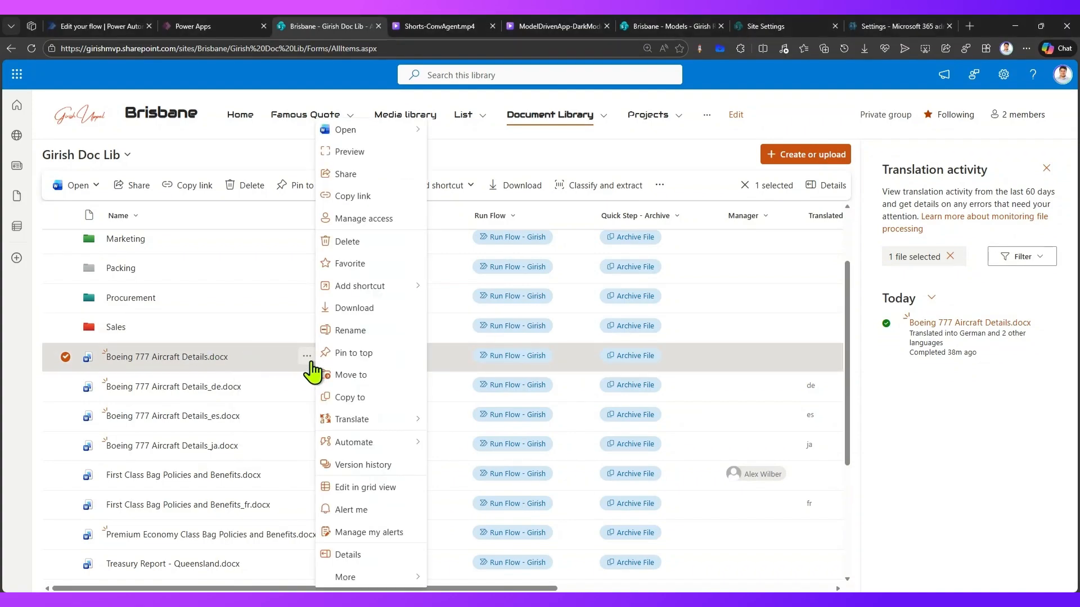
pyautogui.moveTo(370, 423)
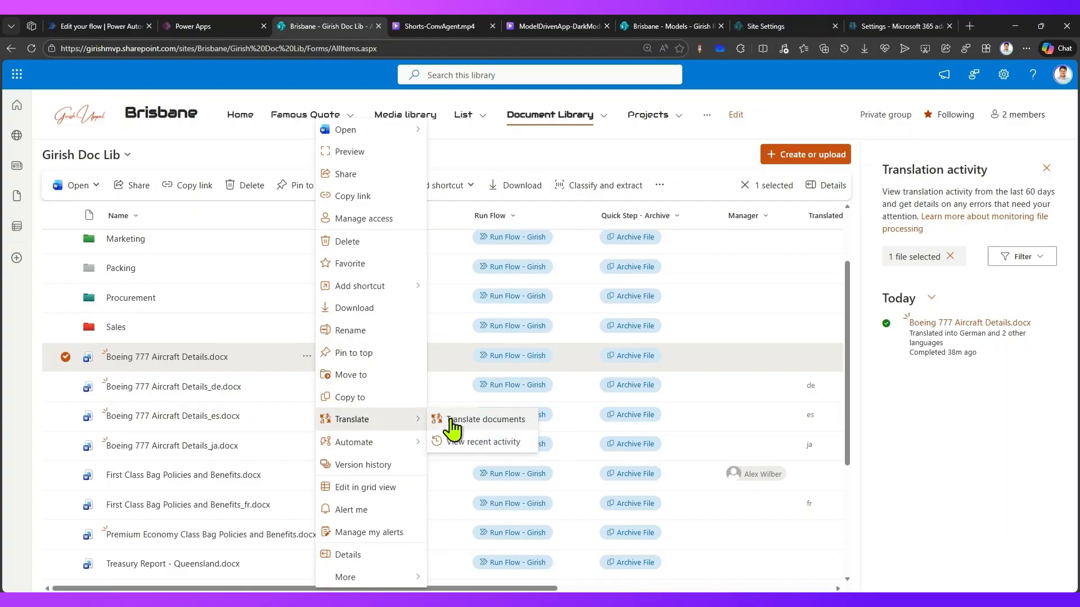
pyautogui.click(467, 443)
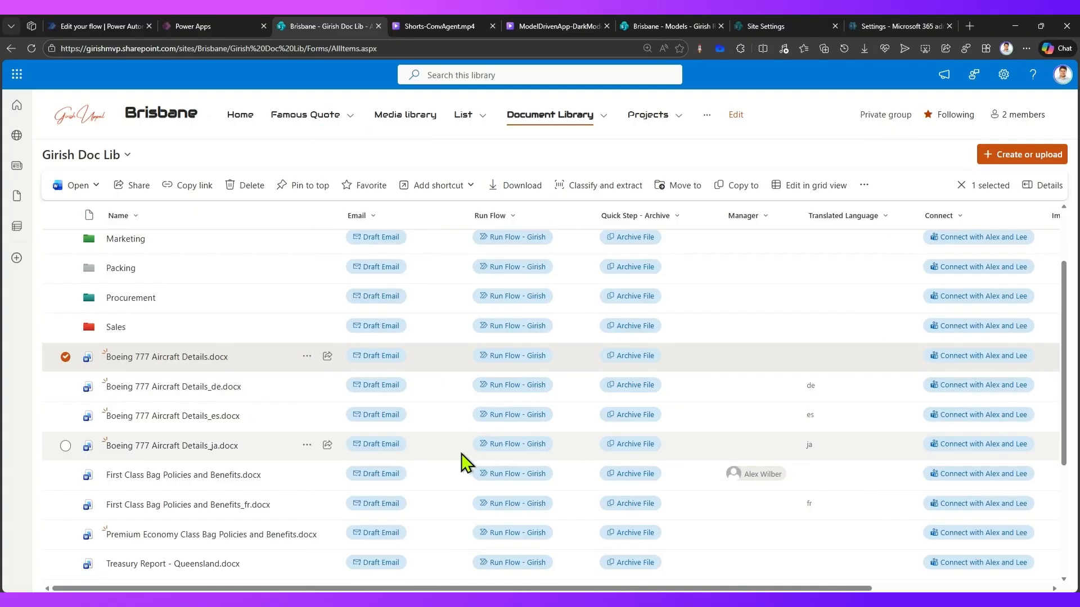
pyautogui.click(307, 357)
pyautogui.moveTo(404, 422)
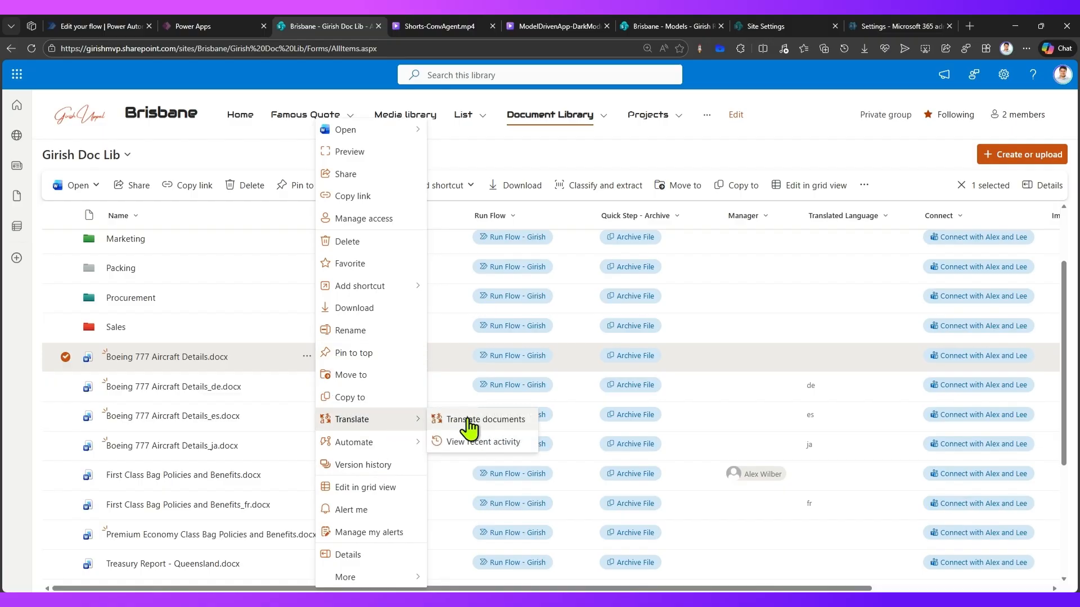
pyautogui.click(455, 444)
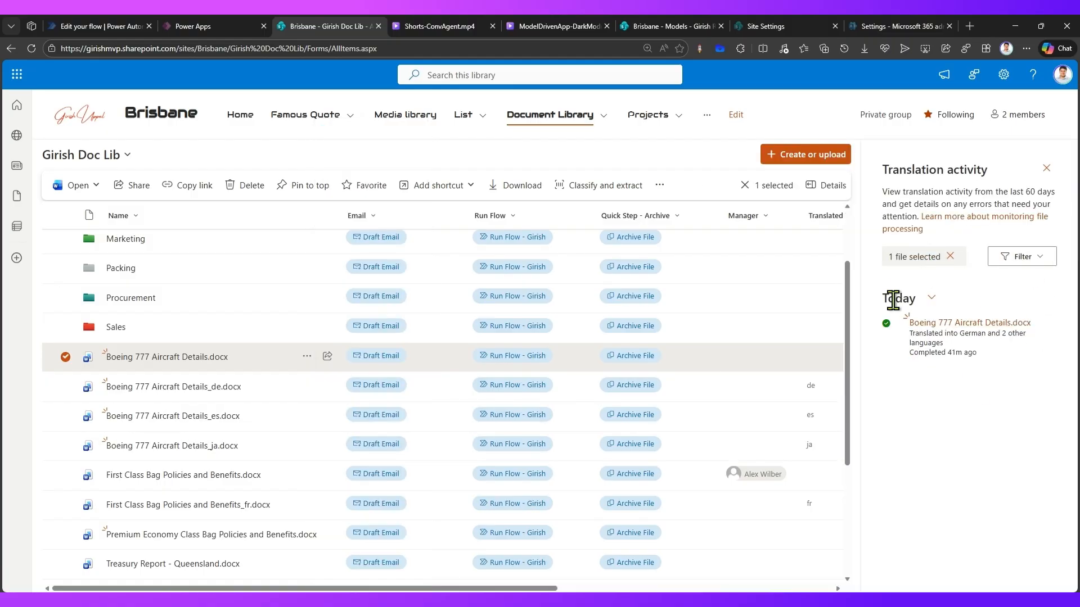
pyautogui.moveTo(958, 333); pyautogui.dragTo(994, 339)
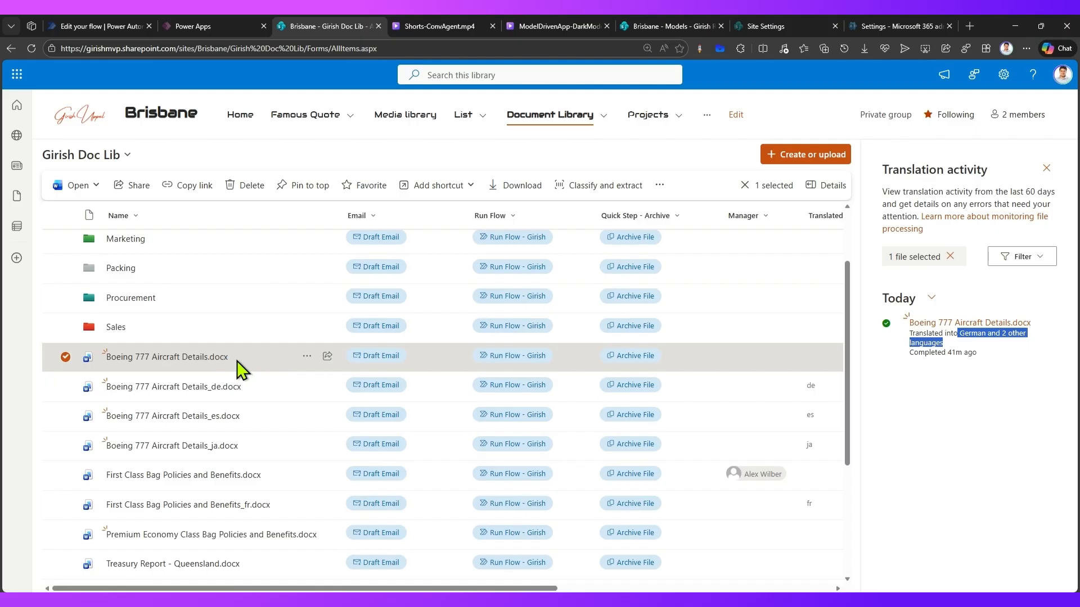
pyautogui.moveTo(235, 372)
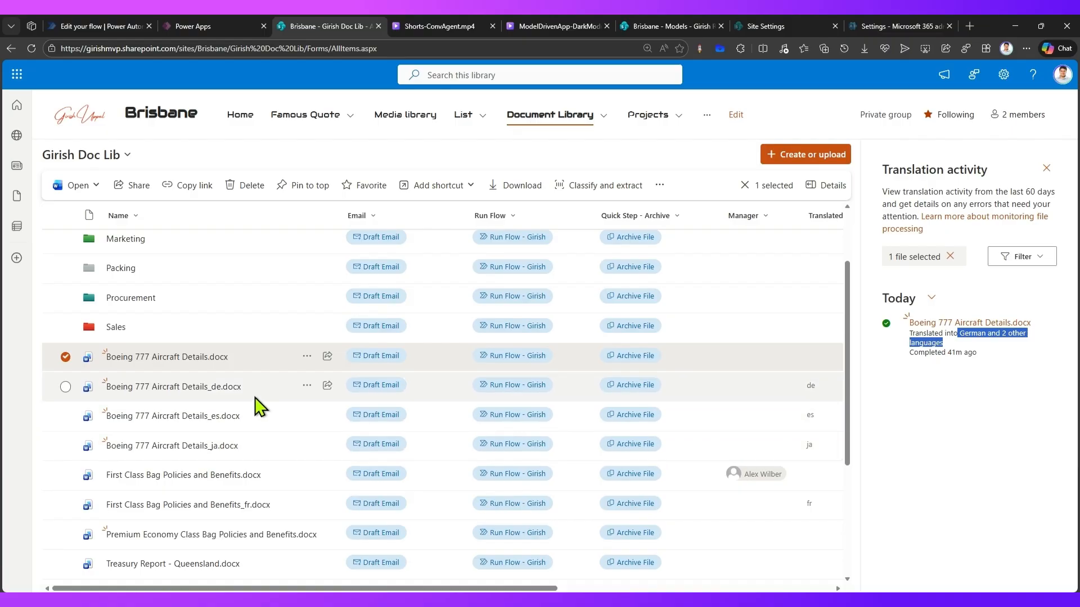
# Step: Return to the Shorts-ConvAgent video and display its list of available caption languages
pyautogui.click(441, 26)
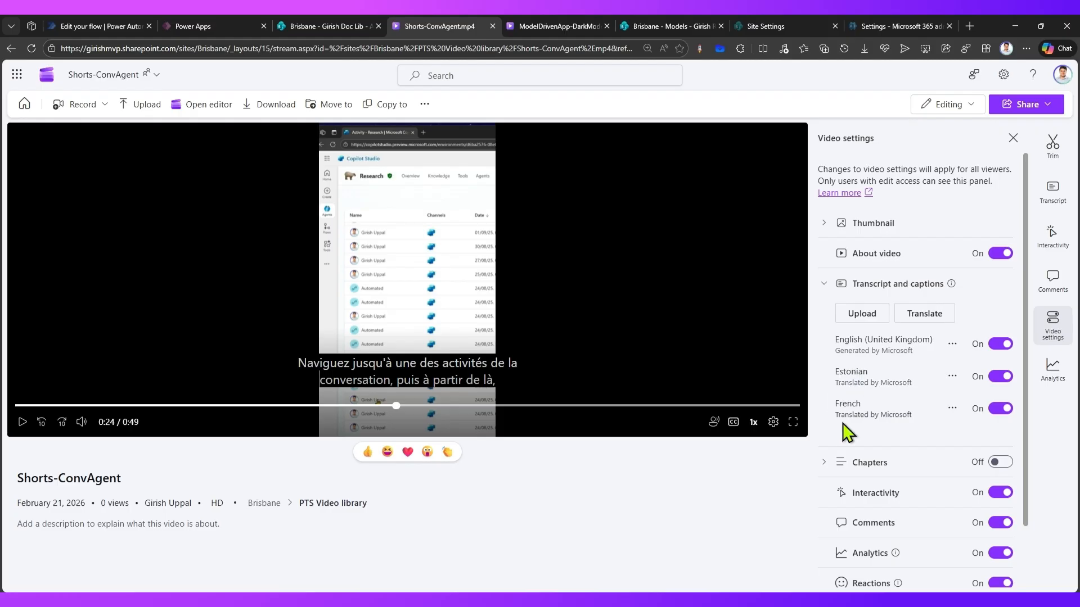
pyautogui.click(733, 422)
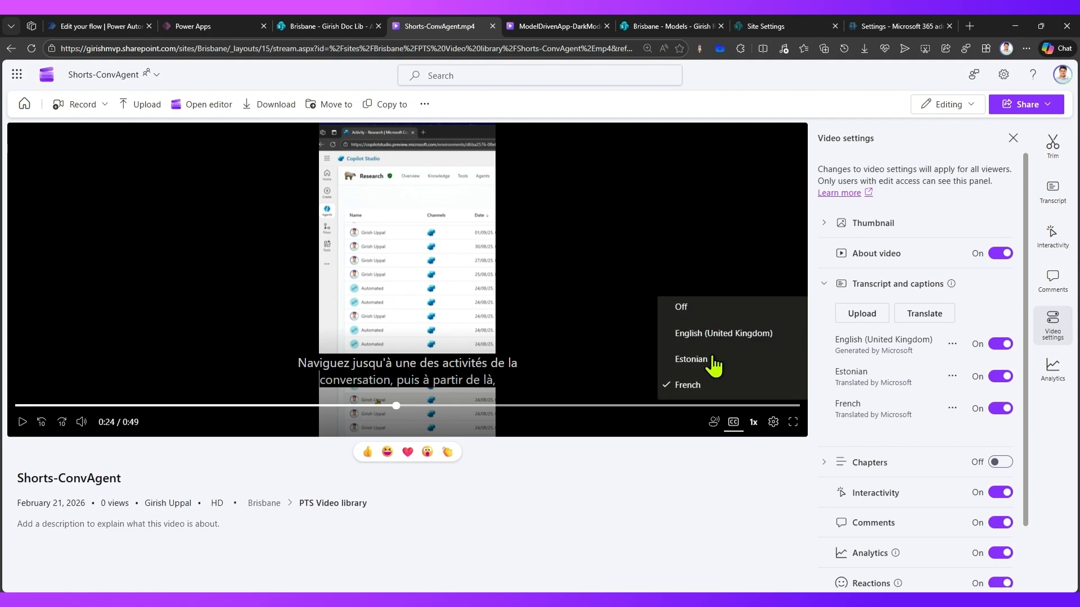